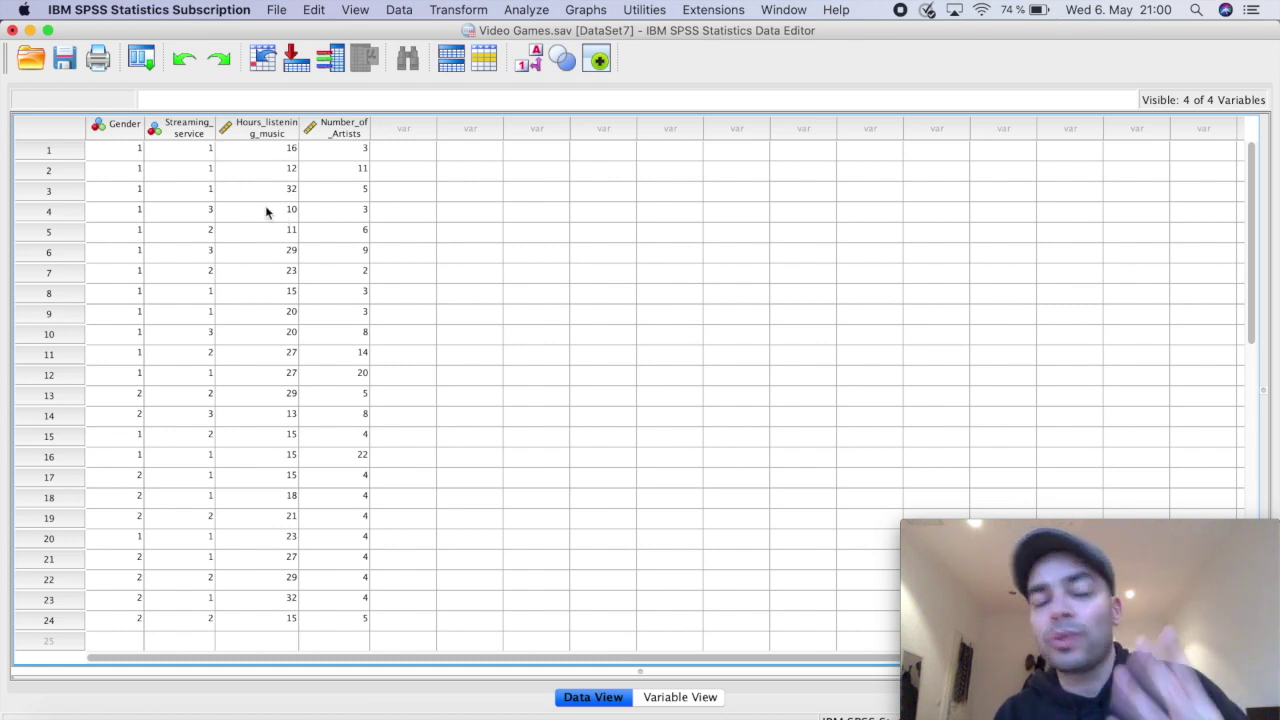
Step: Set up a Frequencies analysis with Gender and Streaming_service as the Variable(s)
{"action": "mouse_move", "coordinate": [124, 128]}
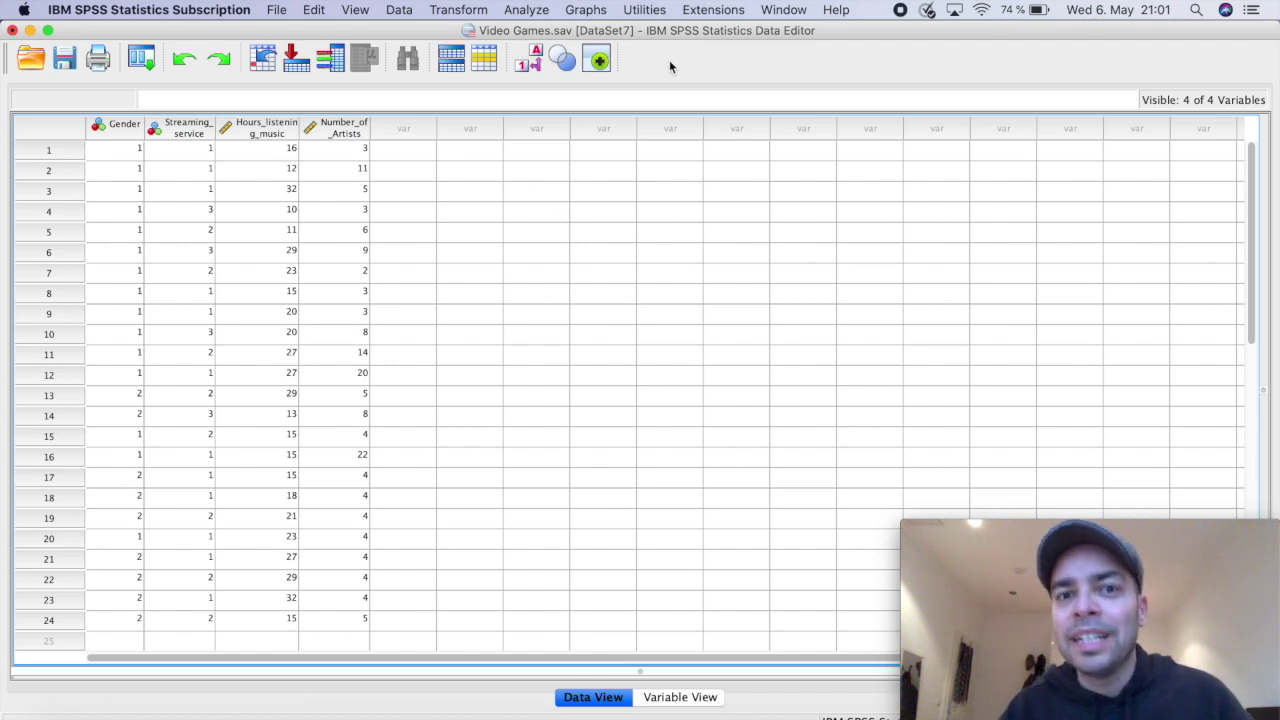
{"action": "left_click", "coordinate": [526, 12]}
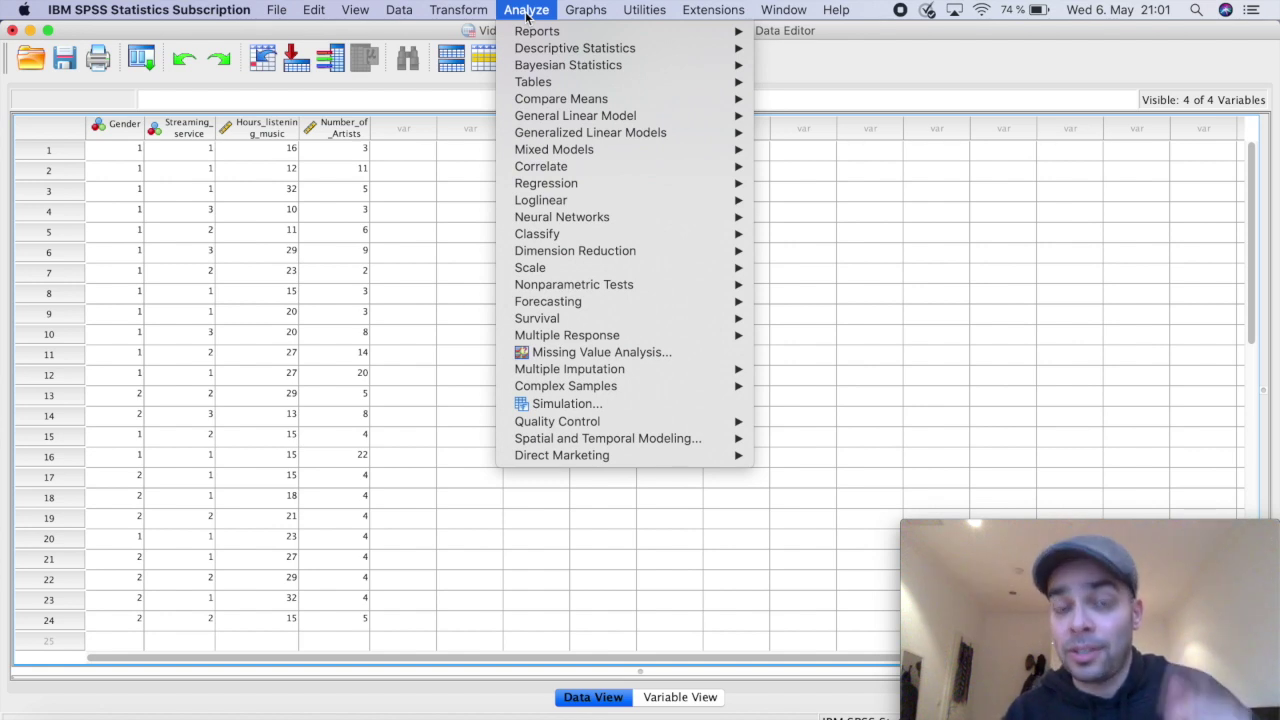
{"action": "mouse_move", "coordinate": [565, 55]}
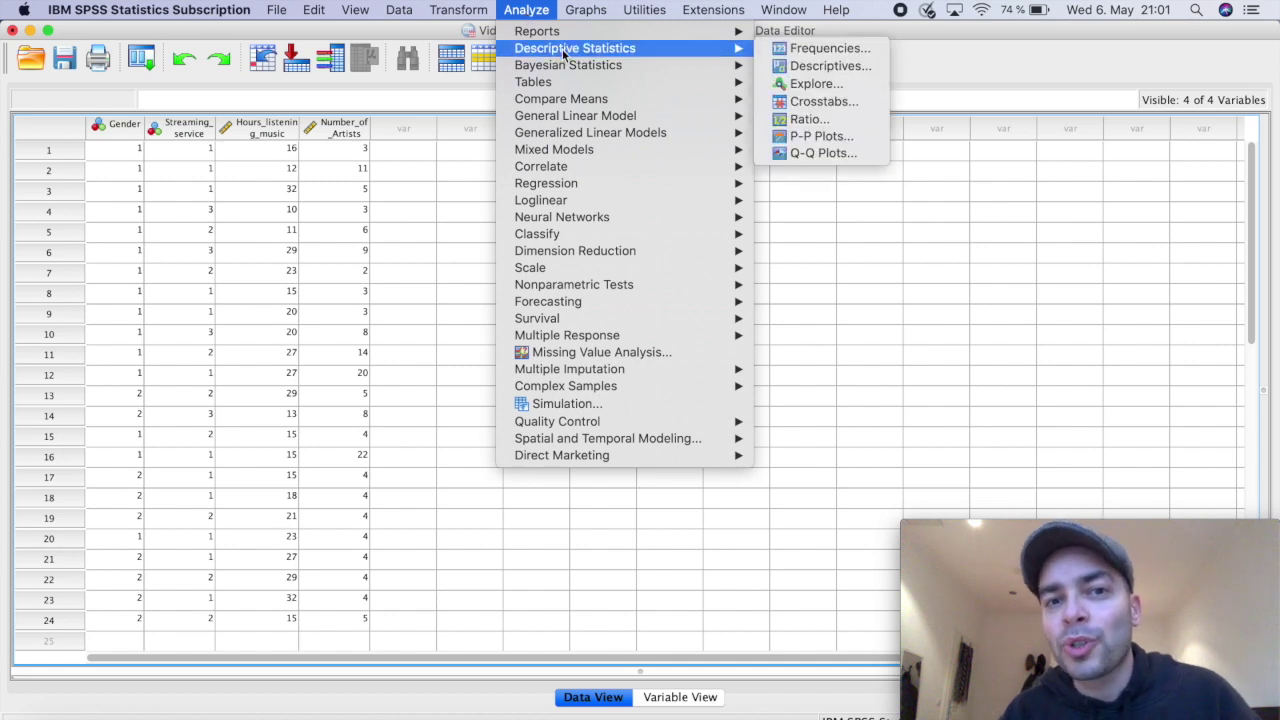
{"action": "left_click", "coordinate": [852, 50]}
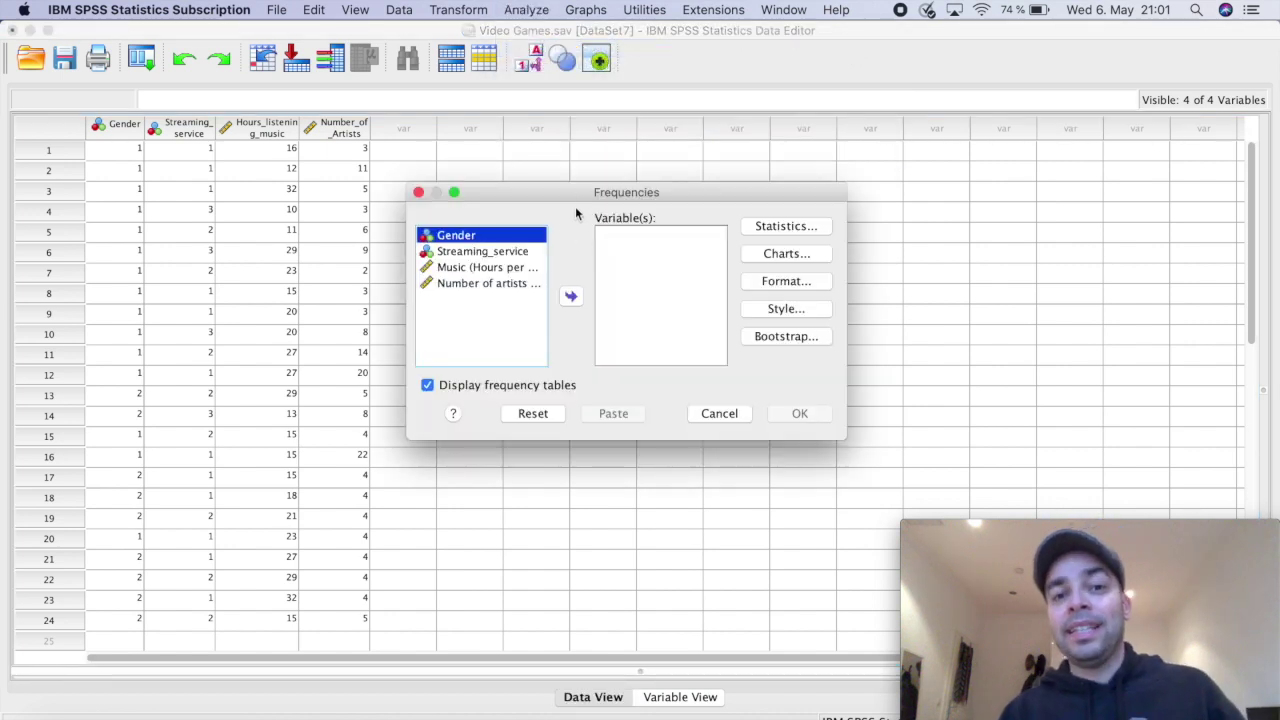
{"action": "left_click_drag", "start_coordinate": [579, 199], "coordinate": [568, 159]}
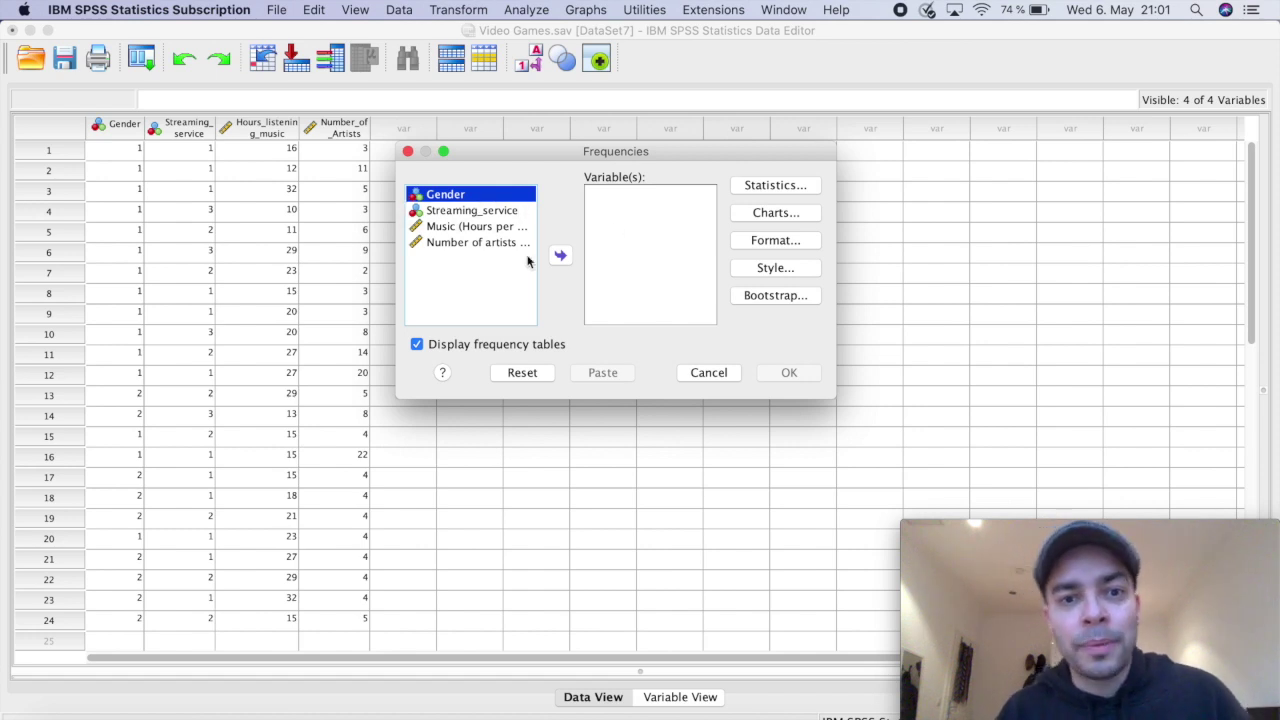
{"action": "left_click", "coordinate": [560, 255]}
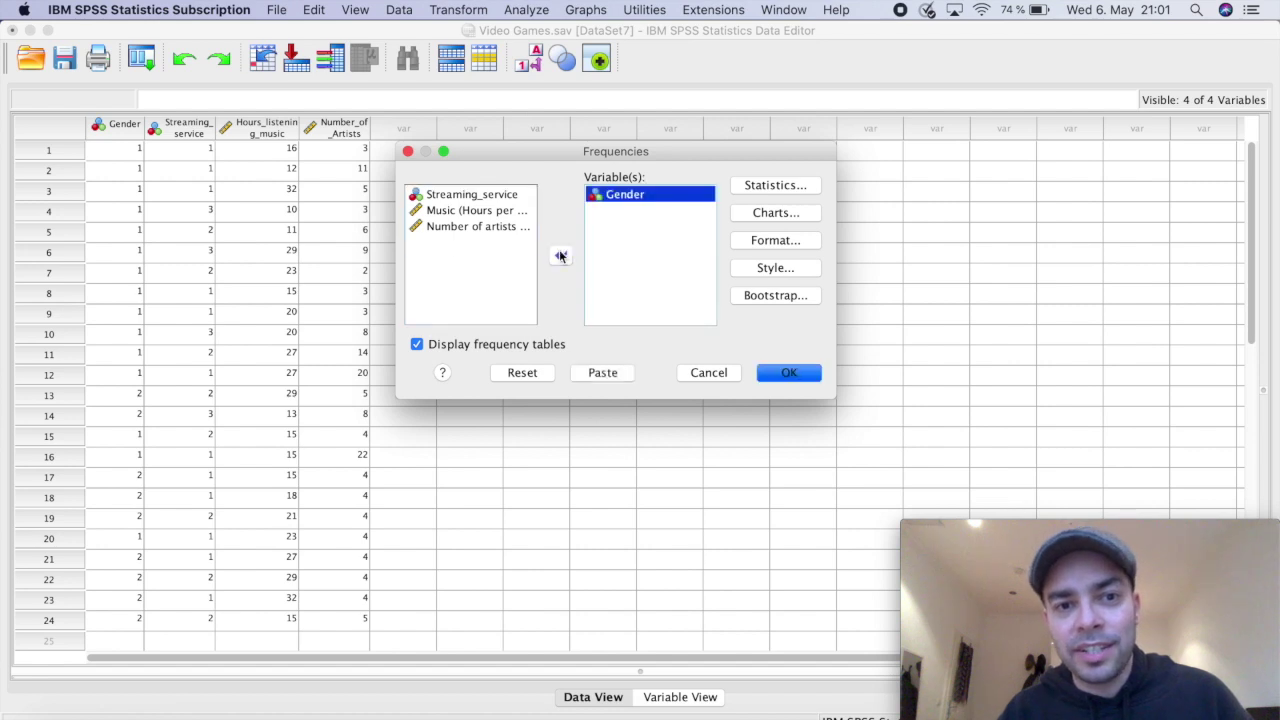
{"action": "left_click", "coordinate": [477, 197]}
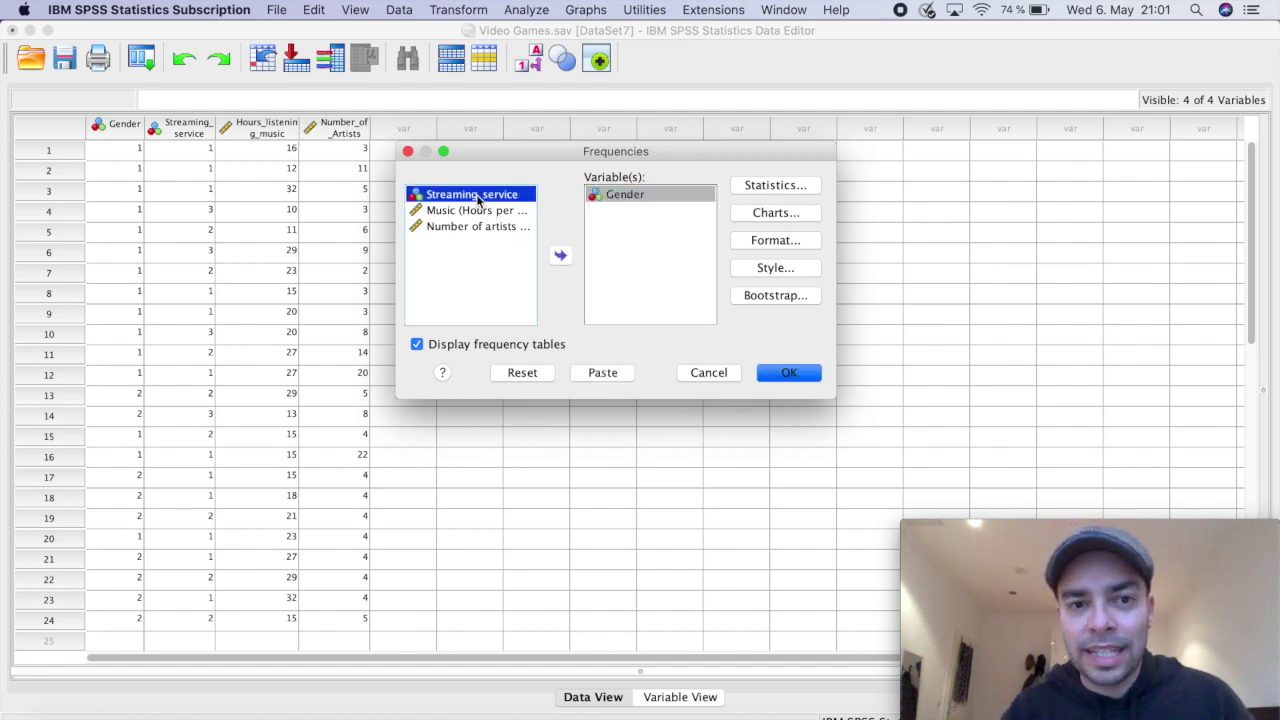
{"action": "left_click", "coordinate": [560, 255]}
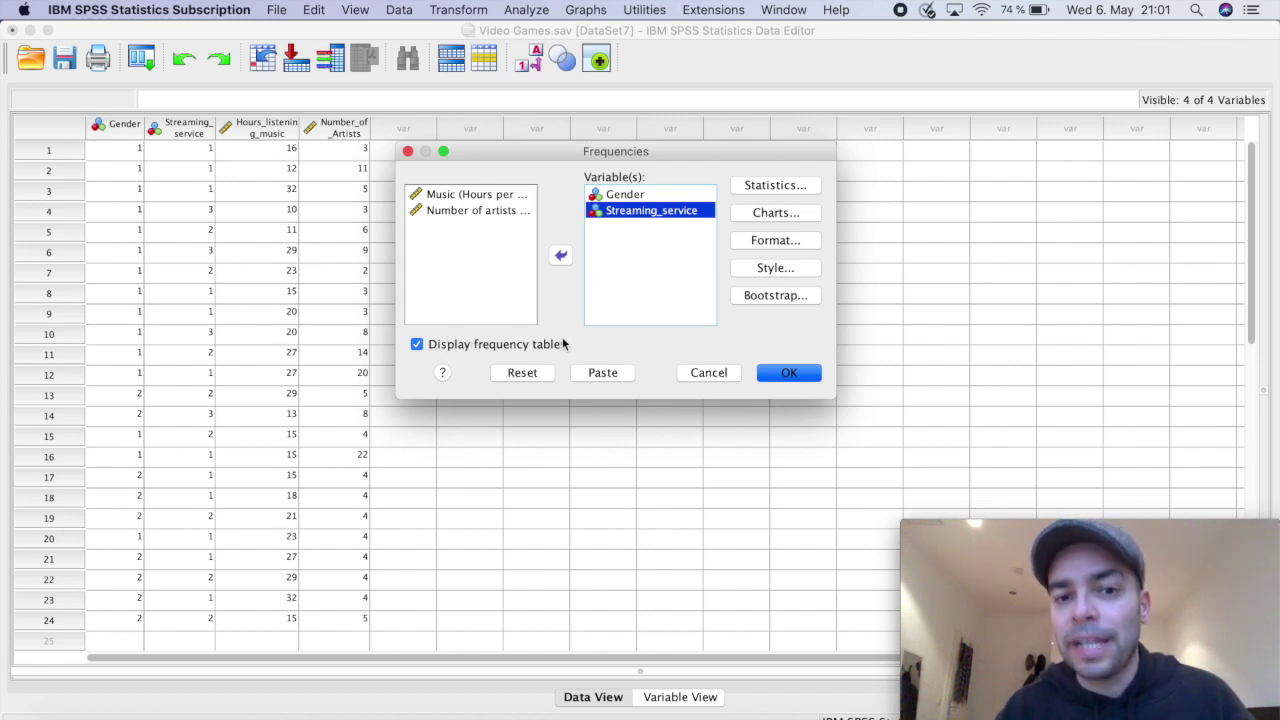
{"action": "left_click", "coordinate": [788, 373]}
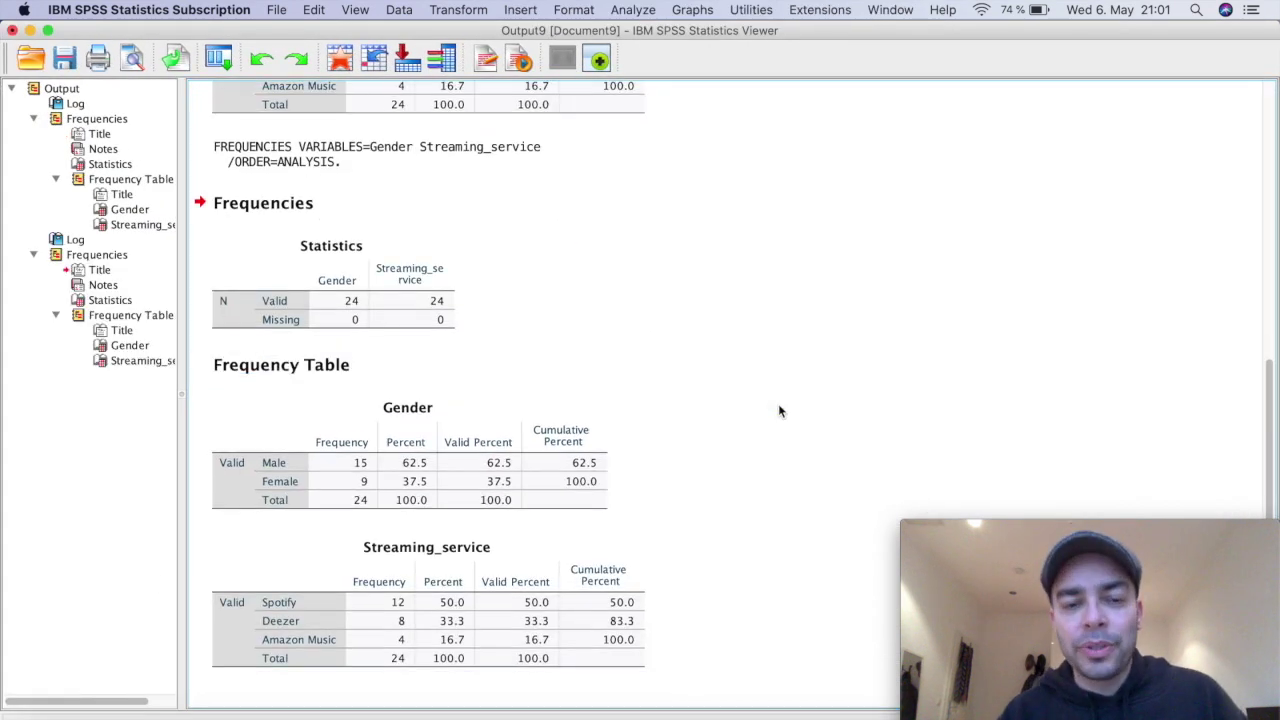
{"action": "left_click", "coordinate": [363, 298]}
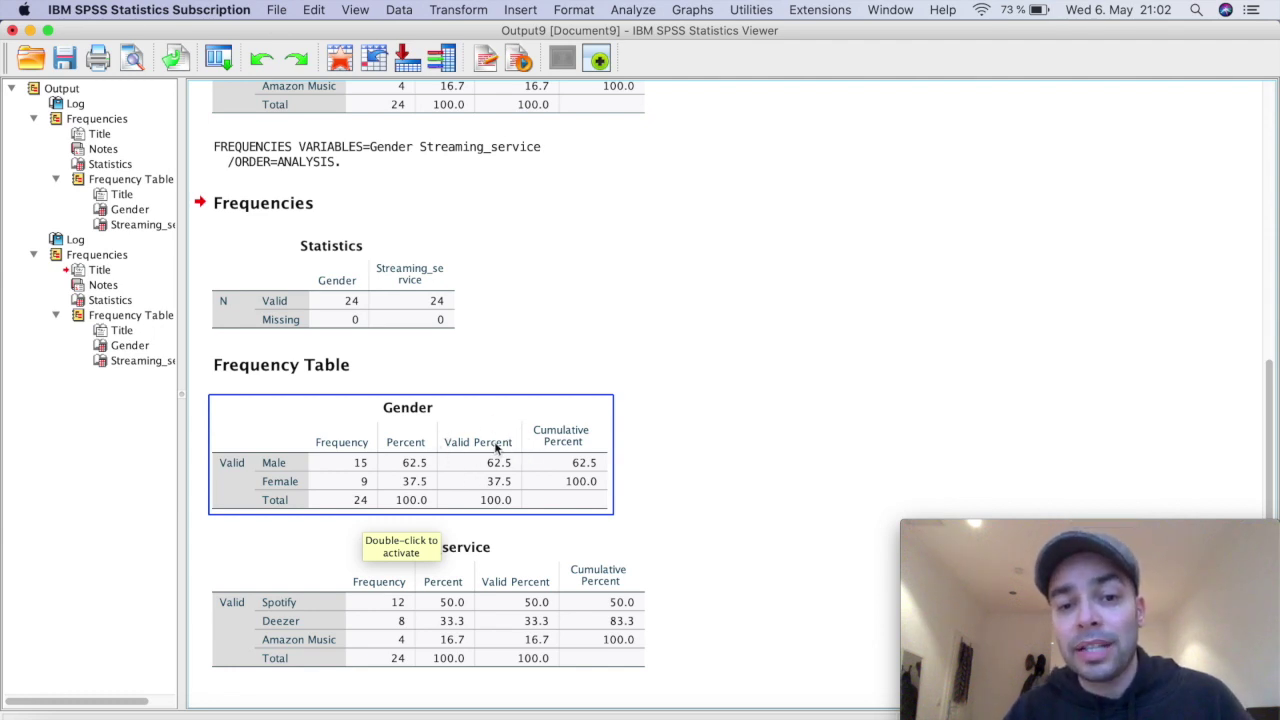
{"action": "left_click", "coordinate": [442, 583]}
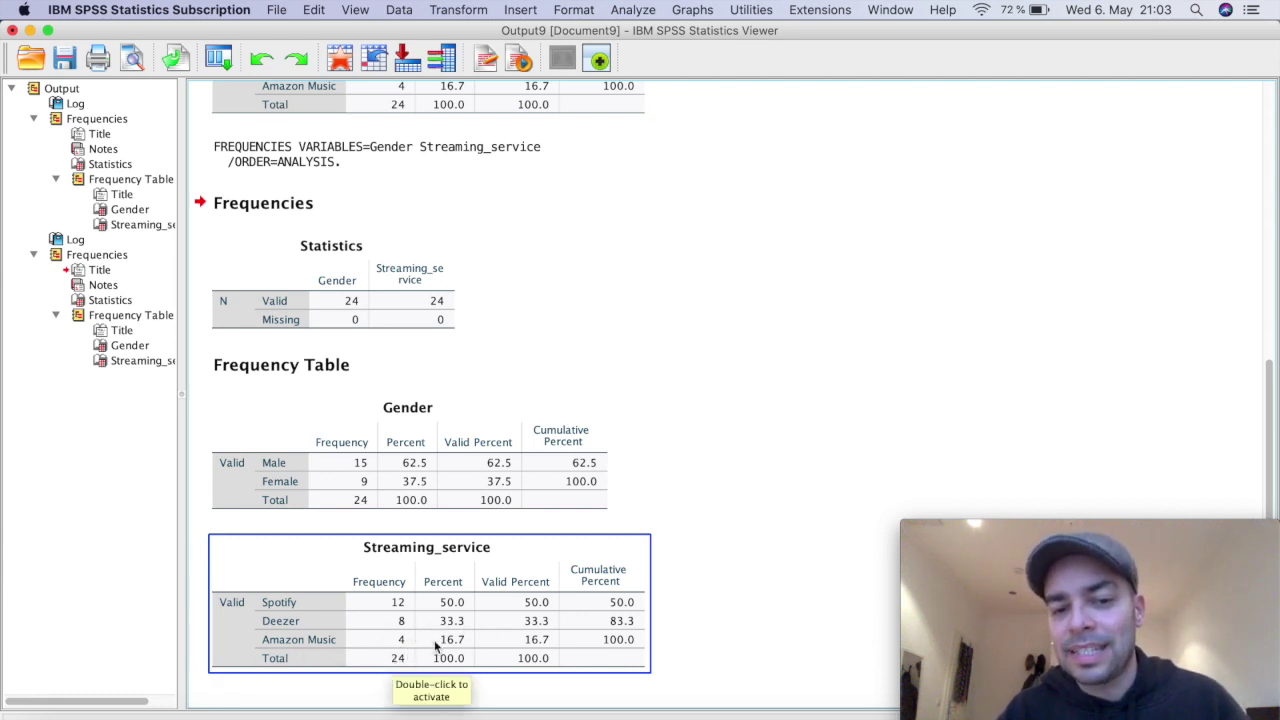
{"action": "left_click", "coordinate": [762, 557]}
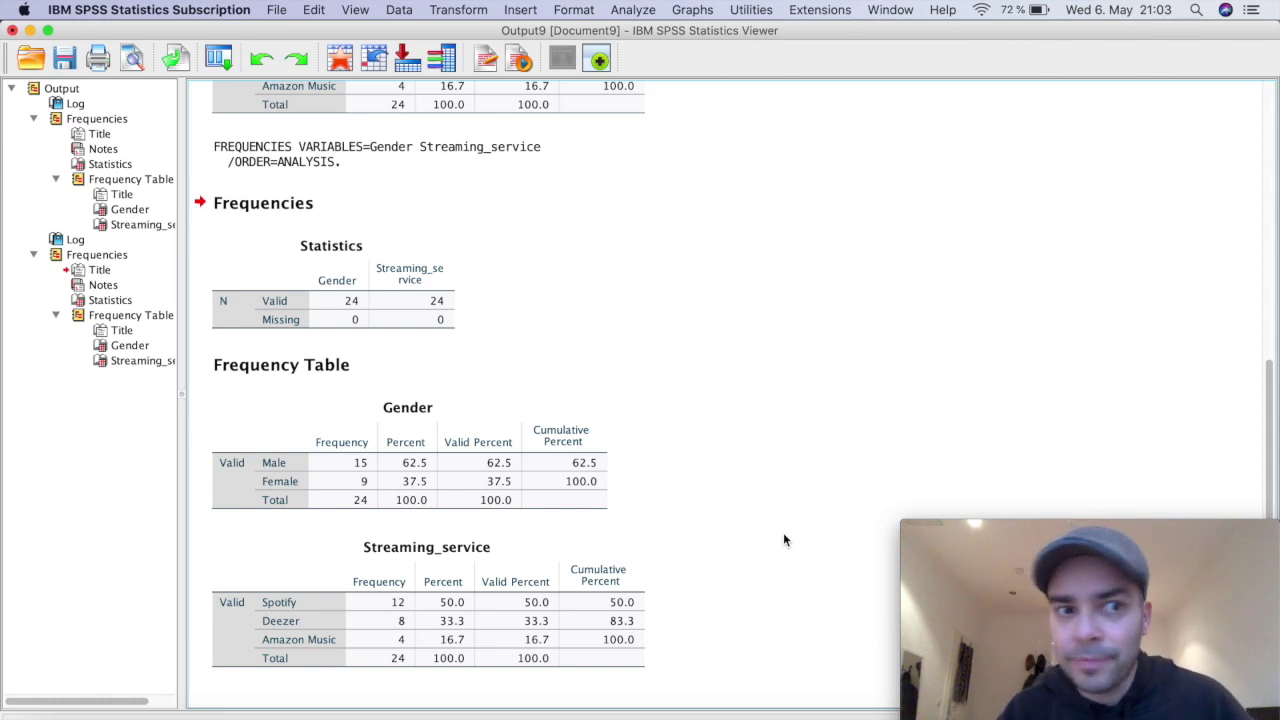
Step: From the data view, start Descriptives and add Music (Hours per week) and Number of artists as variables
{"action": "left_click", "coordinate": [30, 31]}
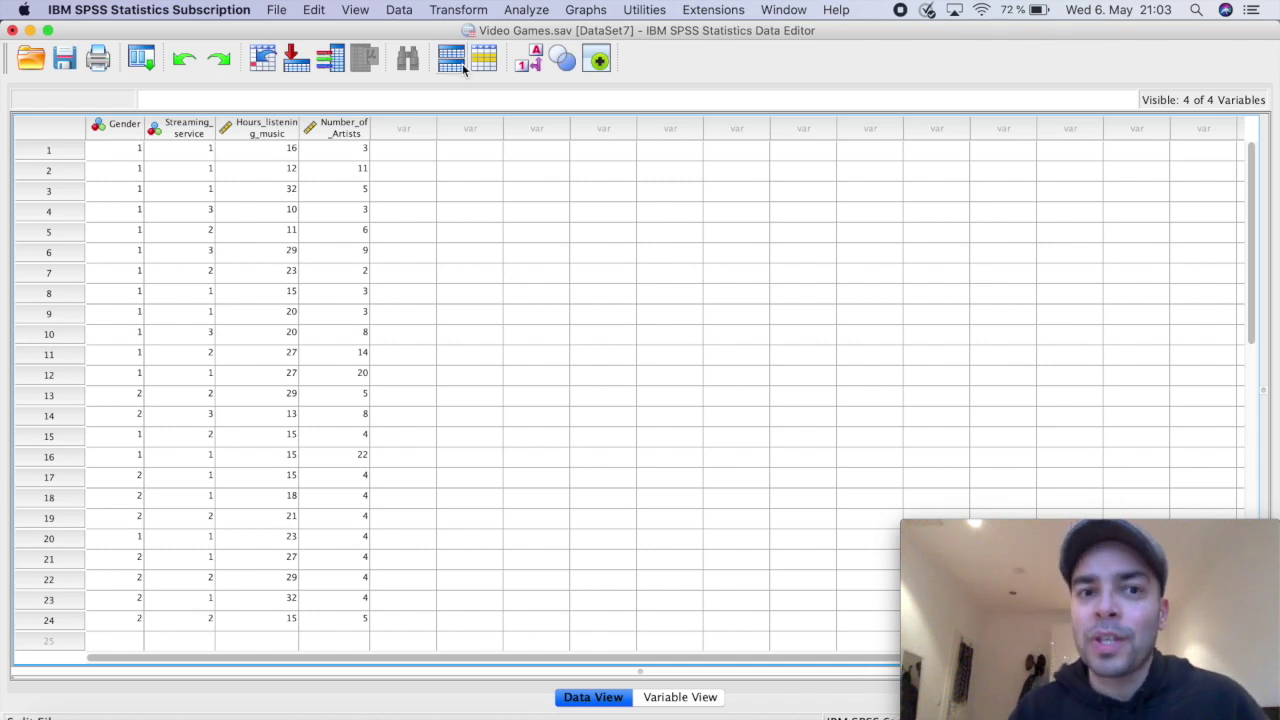
{"action": "left_click", "coordinate": [521, 12]}
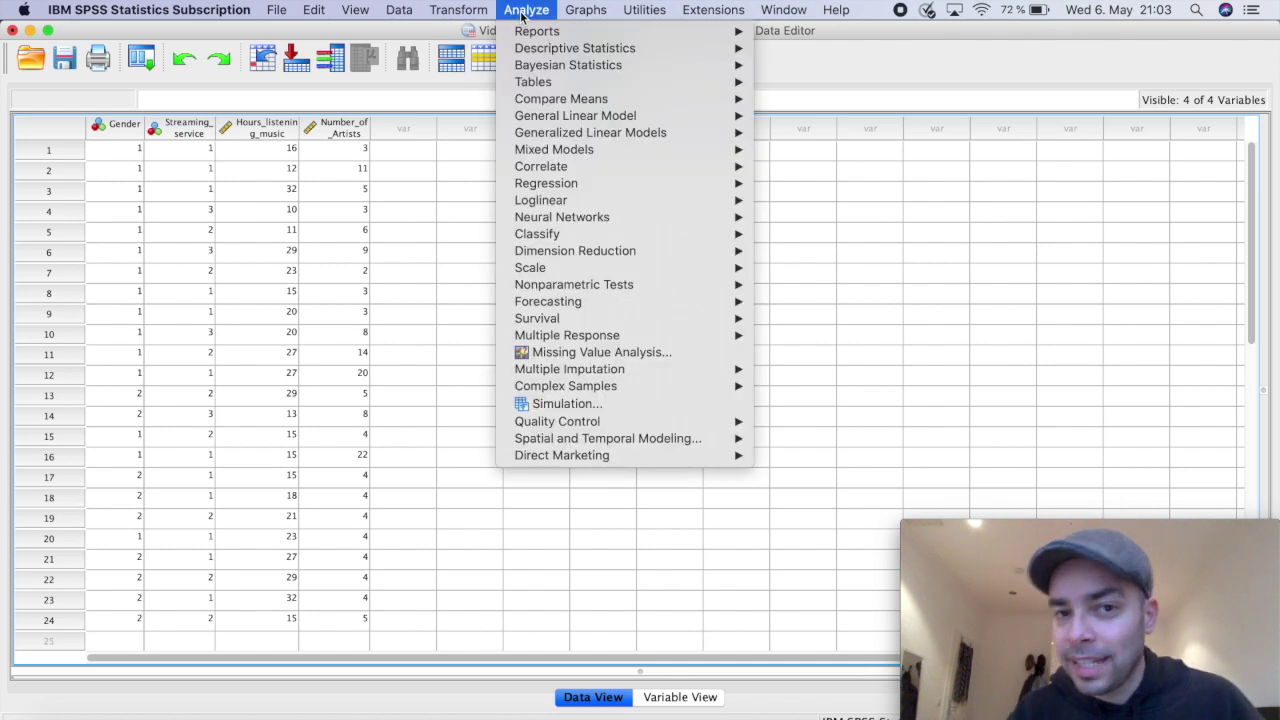
{"action": "mouse_move", "coordinate": [565, 48]}
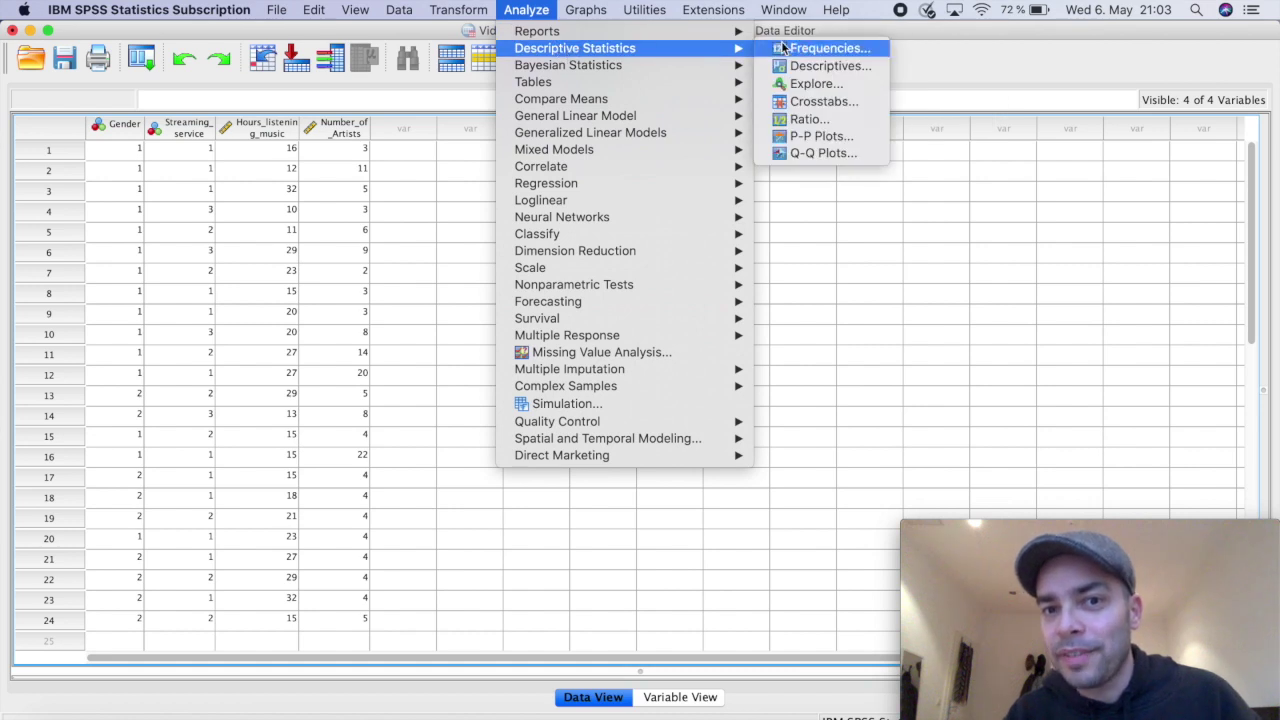
{"action": "left_click", "coordinate": [844, 67]}
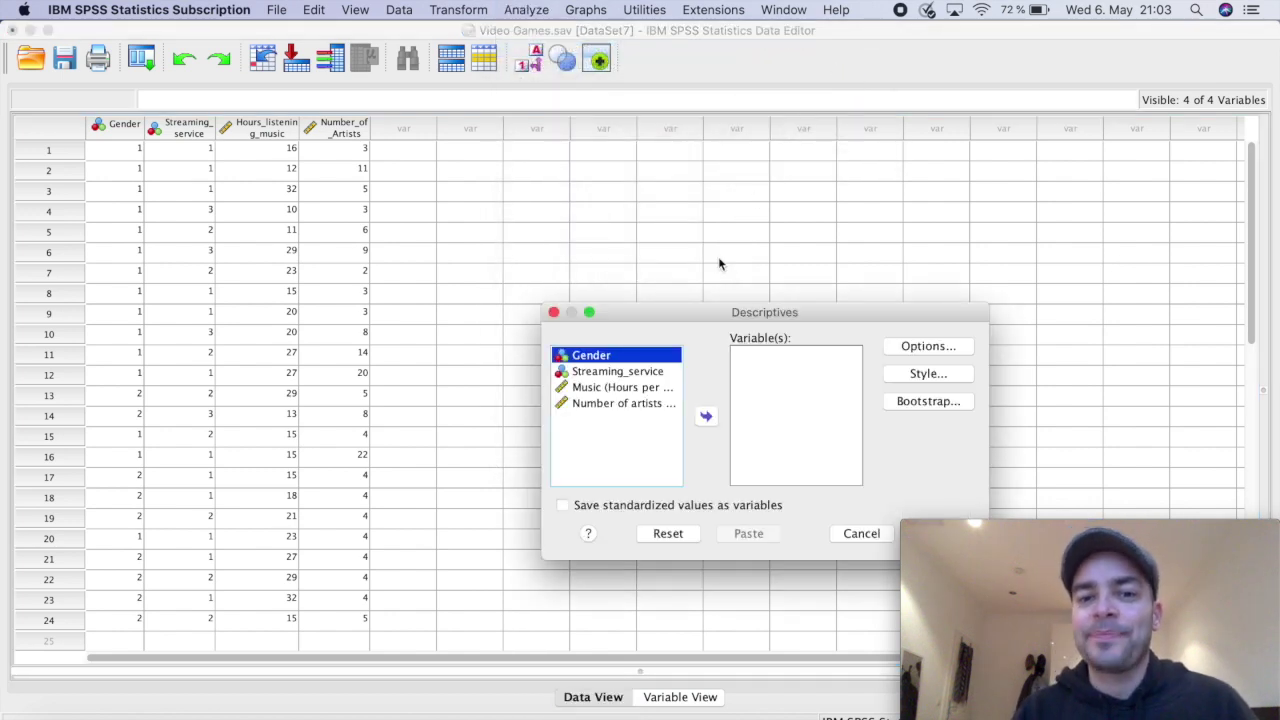
{"action": "left_click_drag", "start_coordinate": [695, 314], "coordinate": [615, 199]}
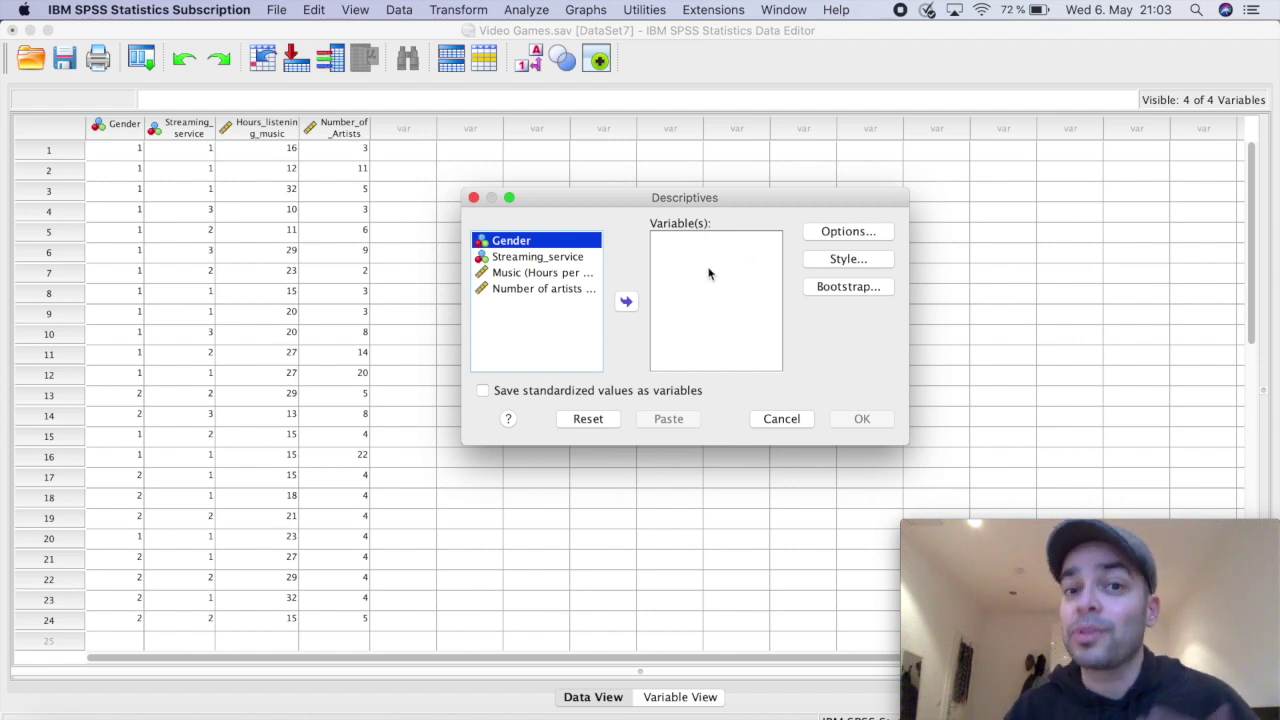
{"action": "left_click", "coordinate": [532, 274]}
{"action": "left_click", "coordinate": [627, 303]}
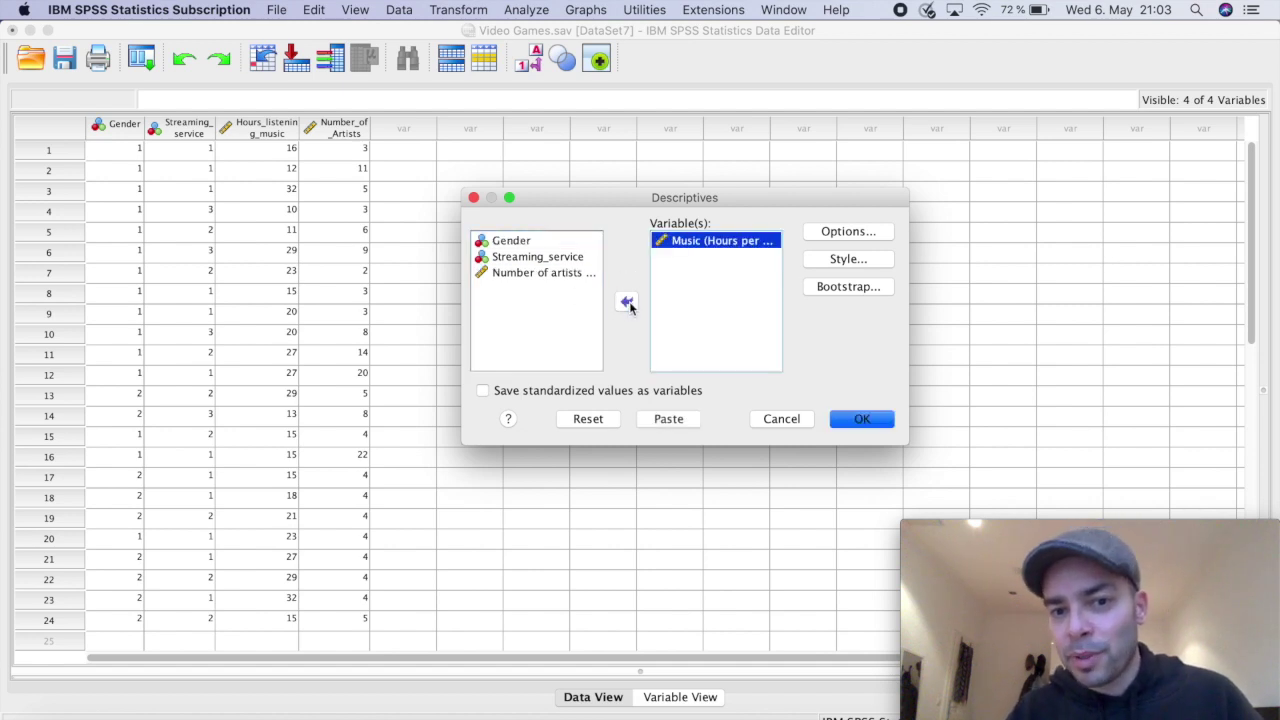
{"action": "left_click", "coordinate": [535, 273]}
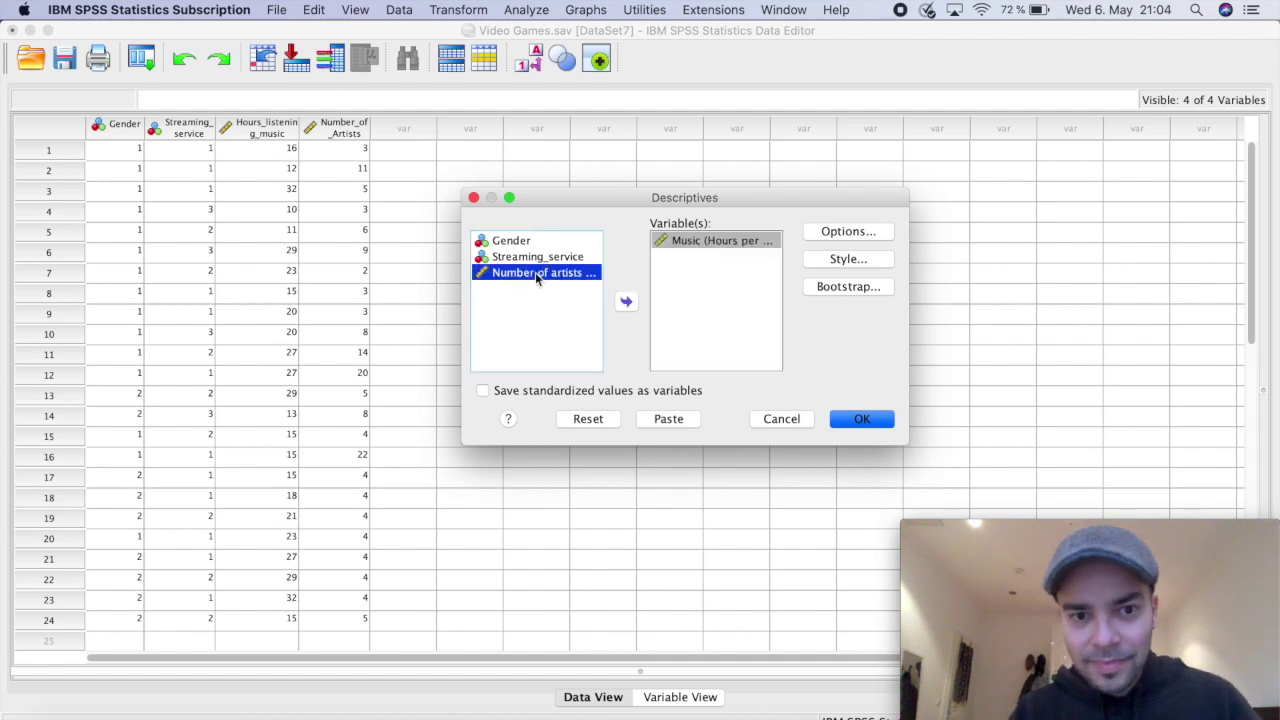
{"action": "left_click", "coordinate": [627, 303]}
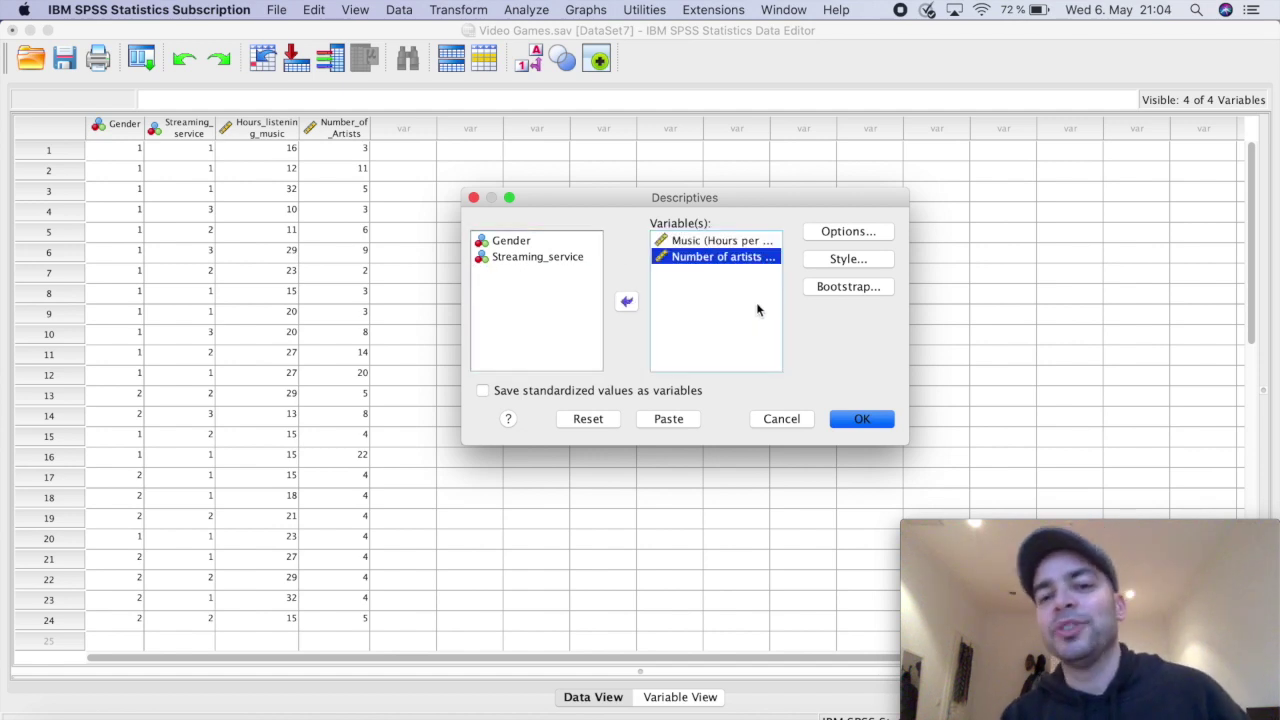
Step: Keep Mean, Std. deviation, Minimum and Maximum as the Descriptives options and confirm
{"action": "left_click", "coordinate": [832, 231]}
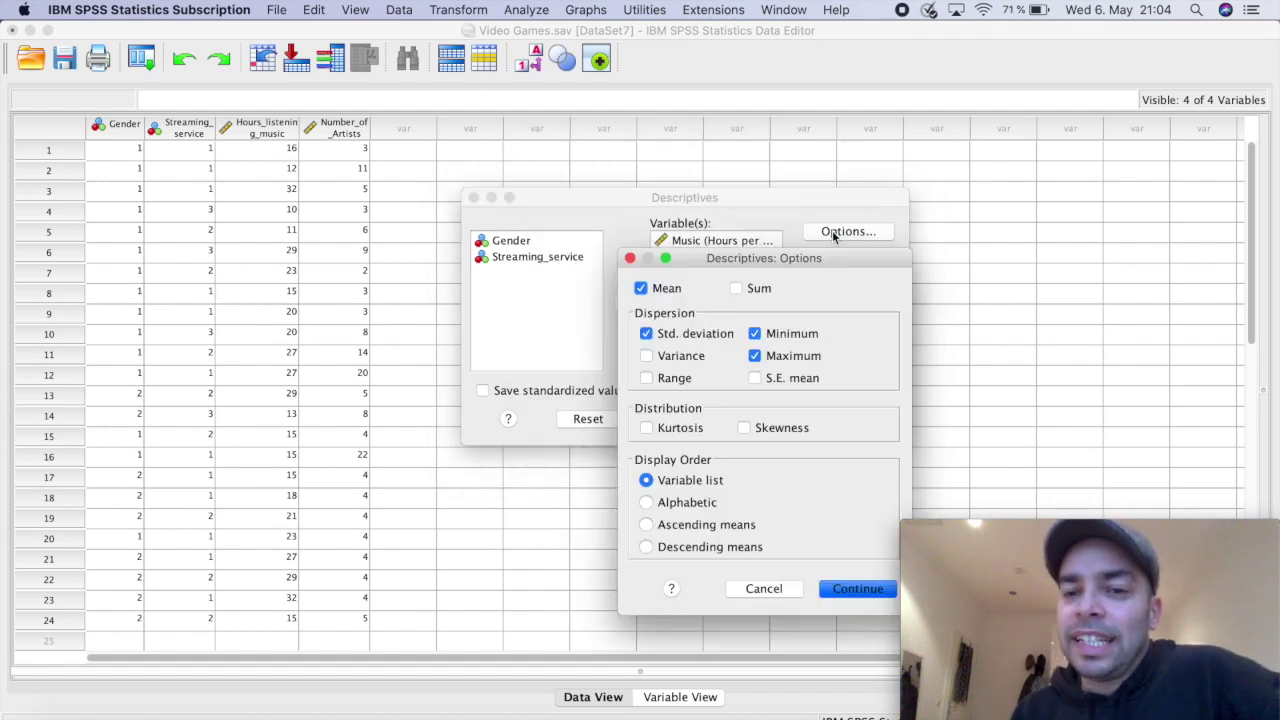
{"action": "left_click_drag", "start_coordinate": [826, 264], "coordinate": [726, 132]}
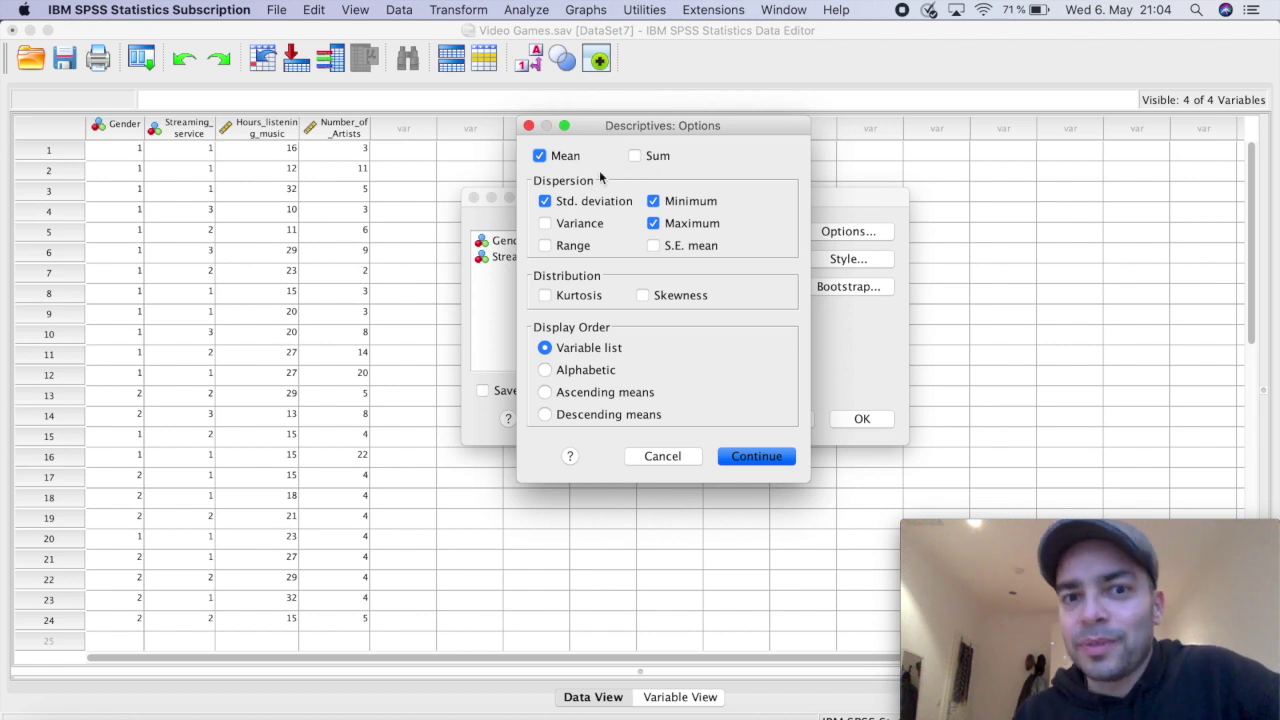
{"action": "left_click", "coordinate": [538, 156]}
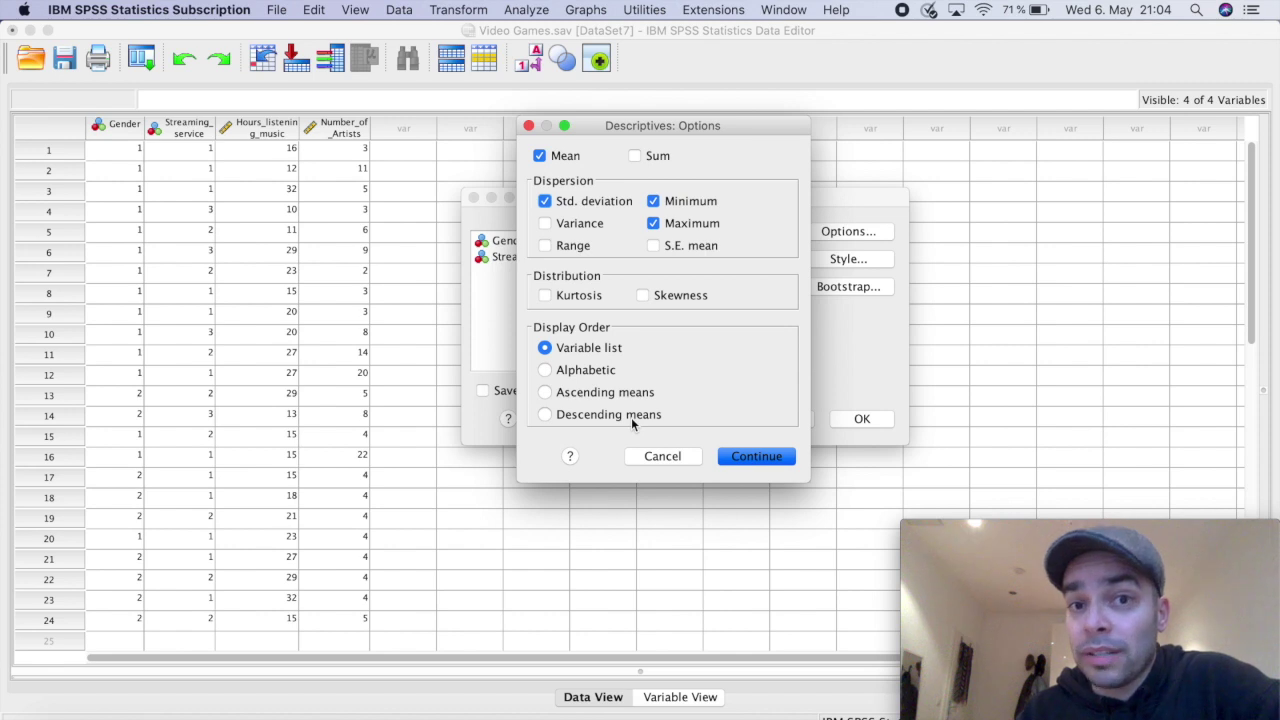
{"action": "left_click", "coordinate": [743, 458]}
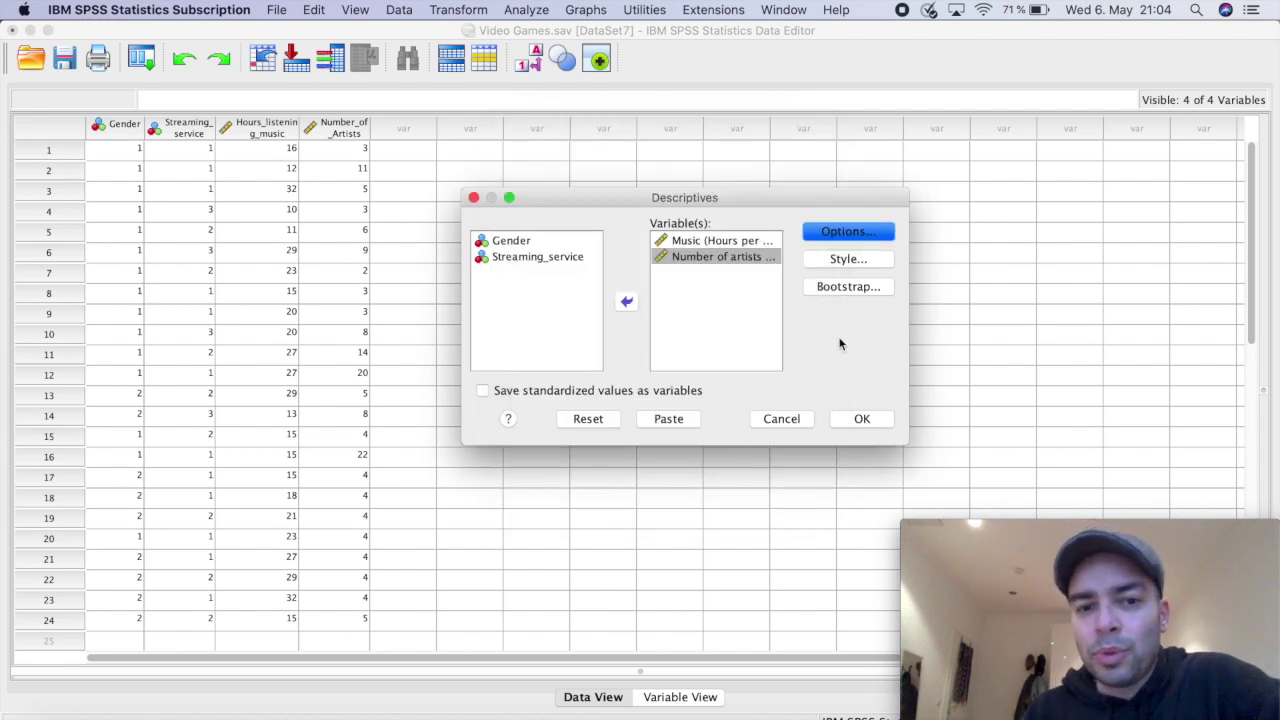
Step: Run the descriptives and select the resulting table (hours mean 20.58, artists mean 6.63)
{"action": "left_click", "coordinate": [859, 420]}
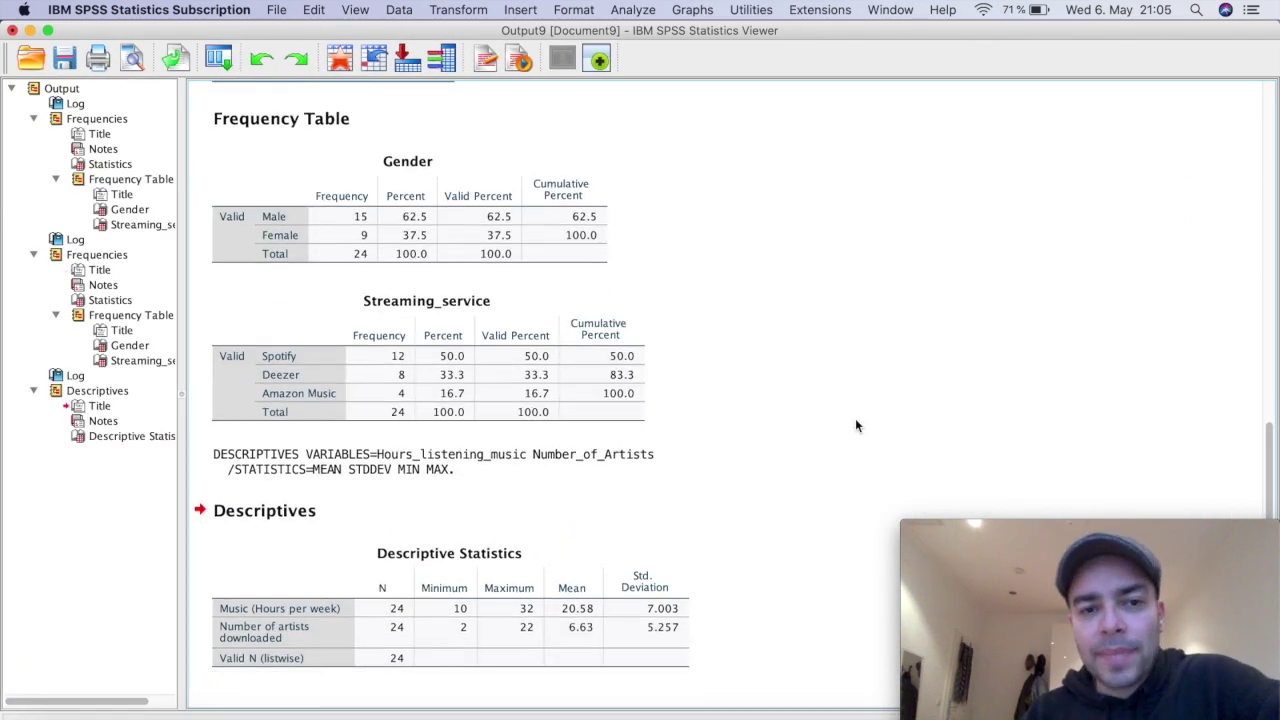
{"action": "left_click", "coordinate": [316, 458]}
{"action": "left_click", "coordinate": [272, 492]}
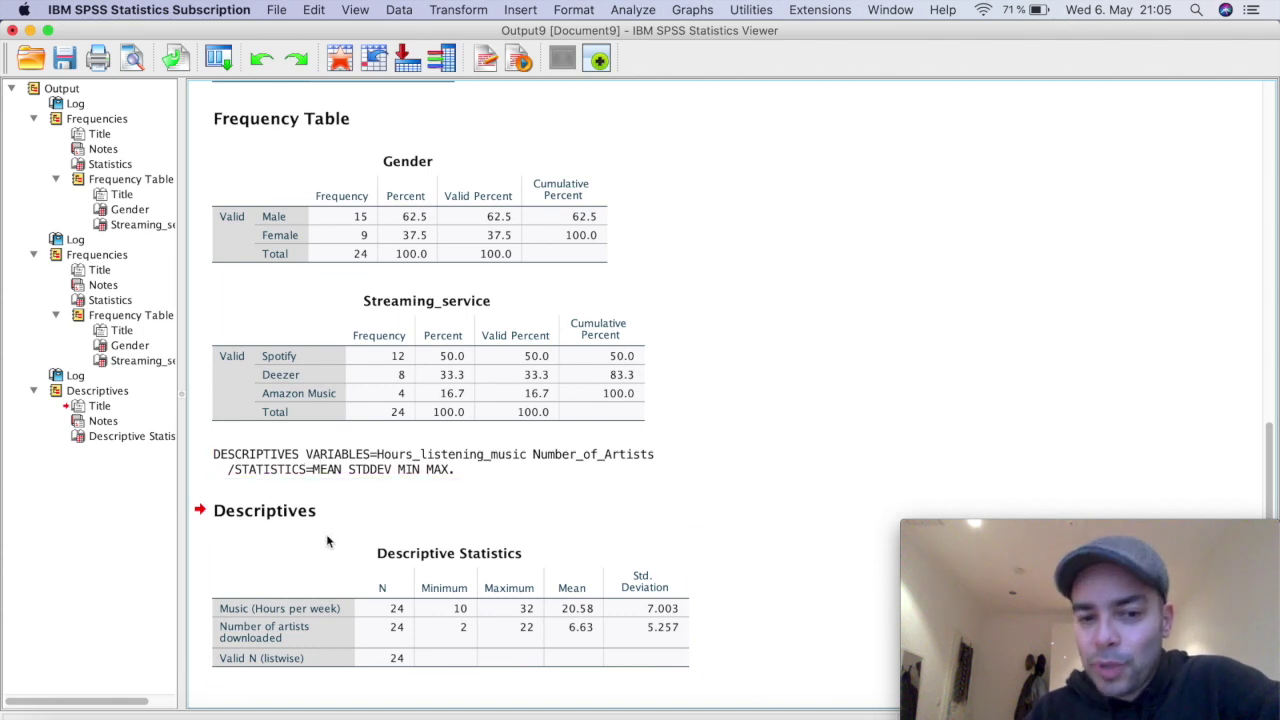
{"action": "left_click", "coordinate": [350, 548]}
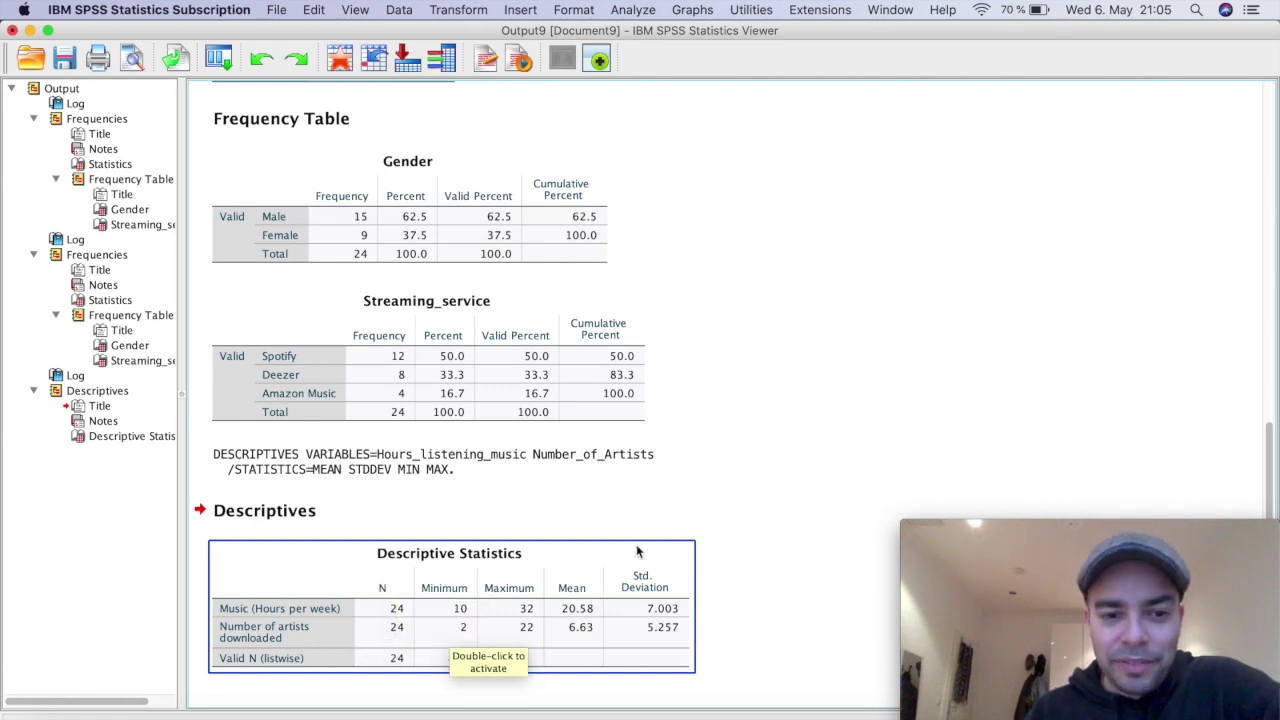
{"action": "left_click", "coordinate": [620, 505]}
{"action": "left_click", "coordinate": [263, 612]}
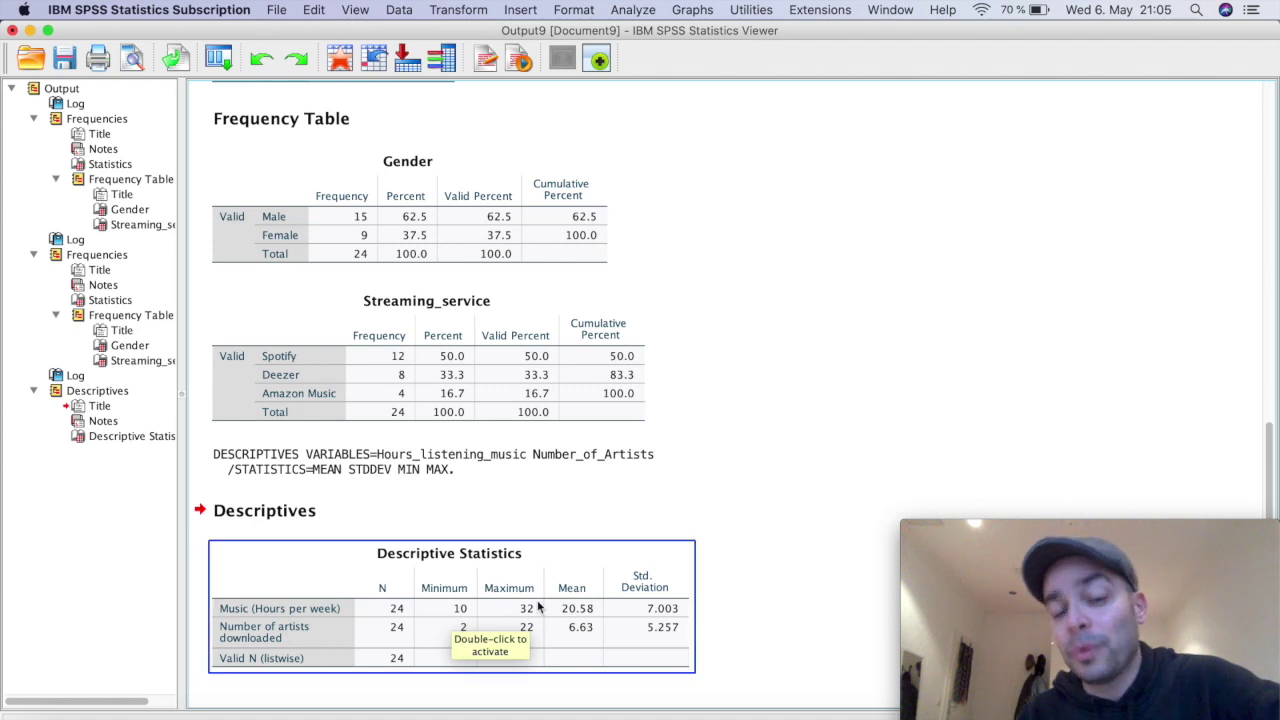
Step: Inspect the Descriptives heading and Descriptive Statistics table, selecting and deselecting them in the output
{"action": "left_click", "coordinate": [714, 514]}
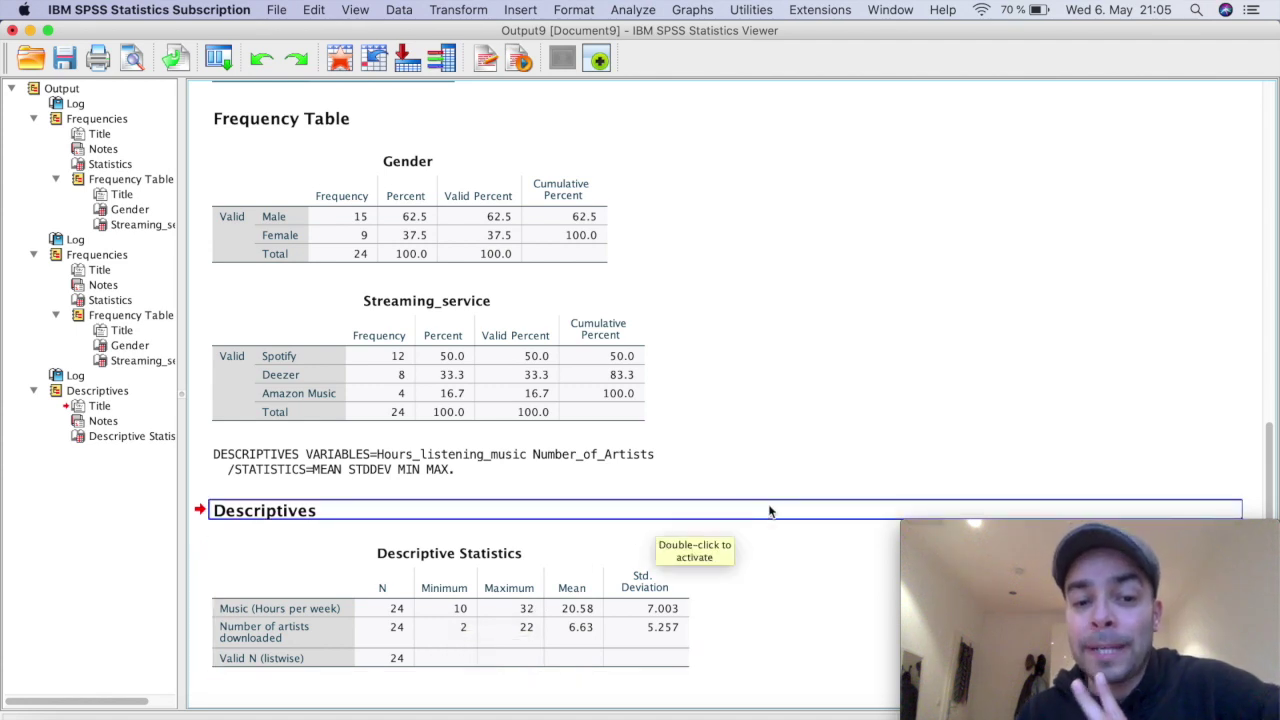
{"action": "left_click", "coordinate": [573, 559]}
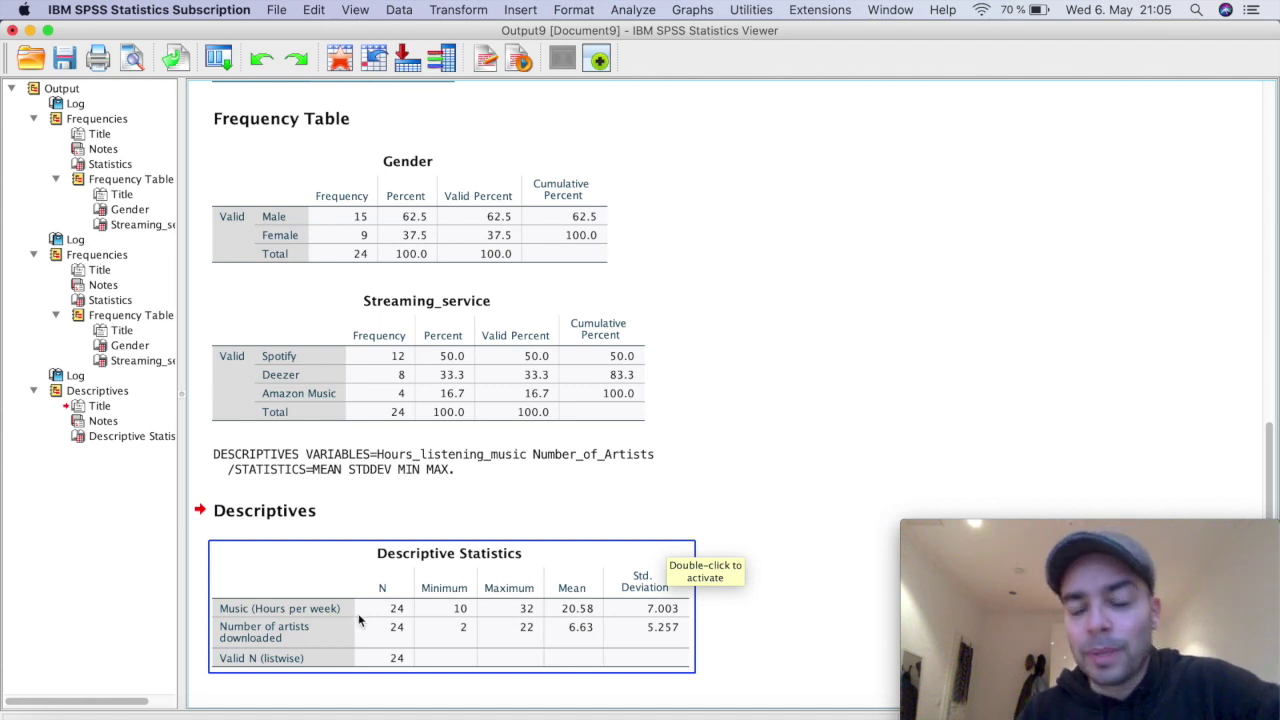
{"action": "left_click", "coordinate": [793, 437]}
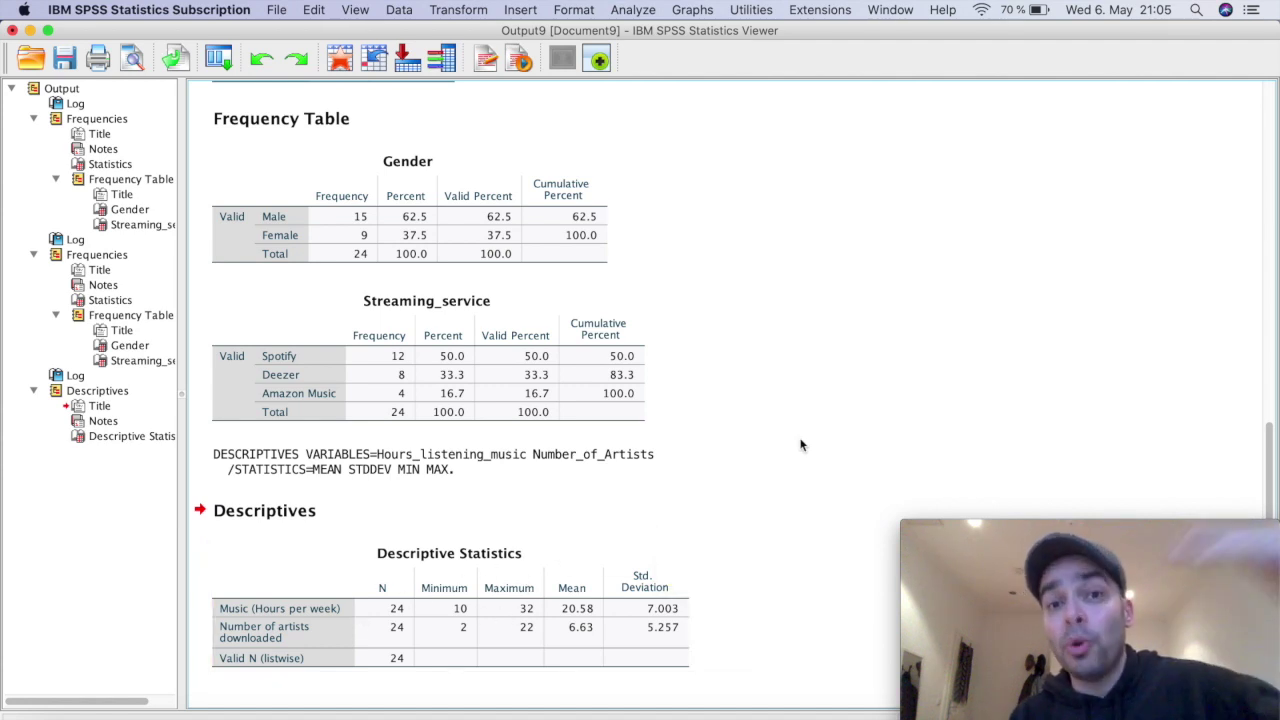
{"action": "left_click", "coordinate": [545, 556]}
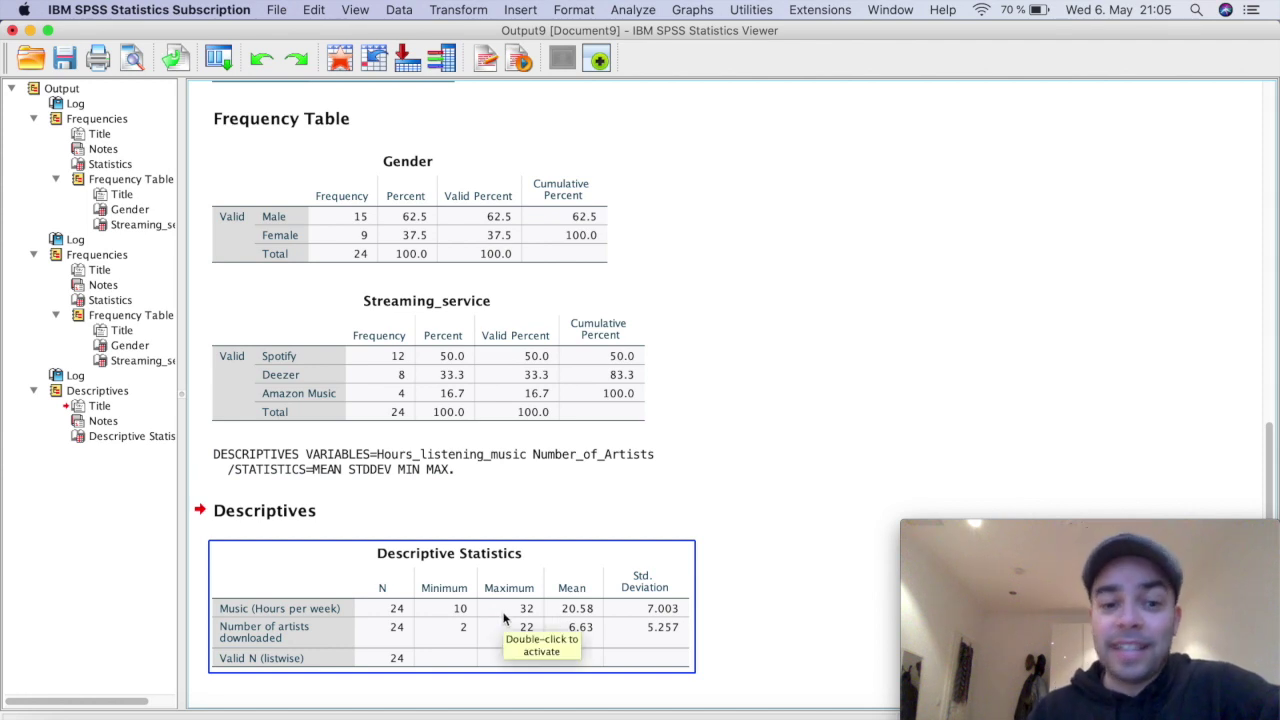
{"action": "left_click", "coordinate": [748, 512]}
{"action": "left_click", "coordinate": [797, 493]}
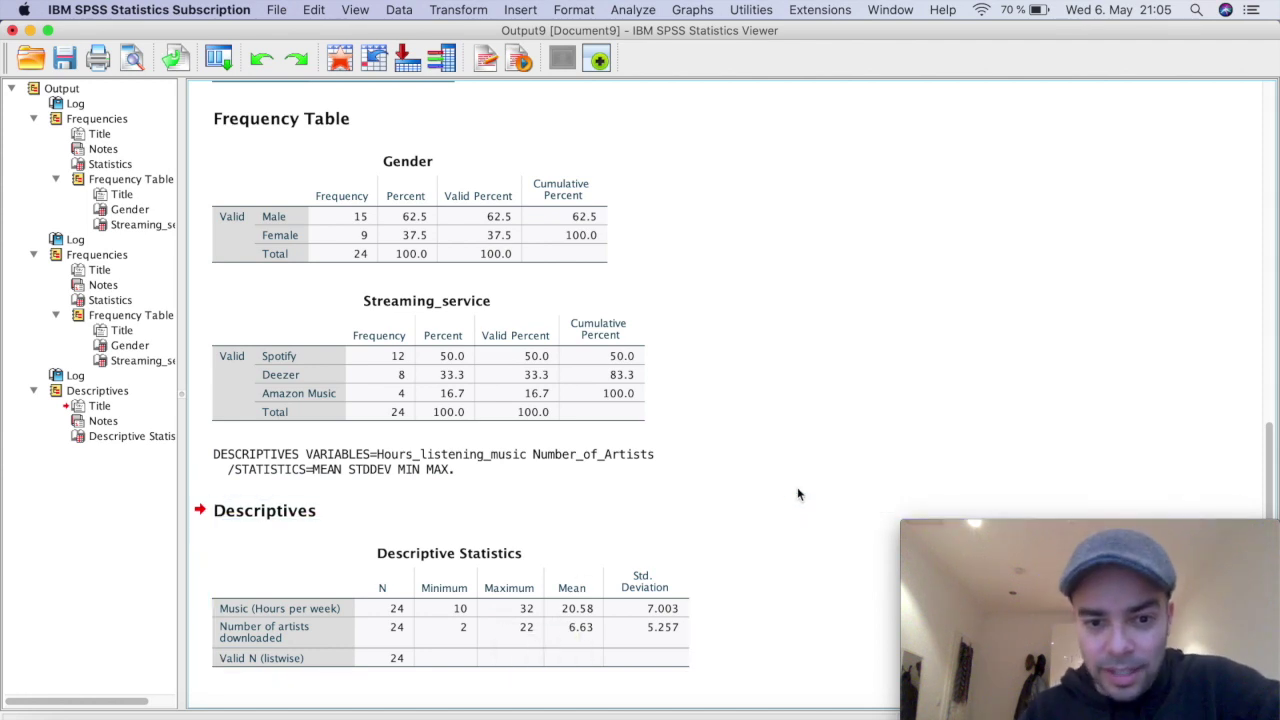
{"action": "left_click", "coordinate": [346, 605]}
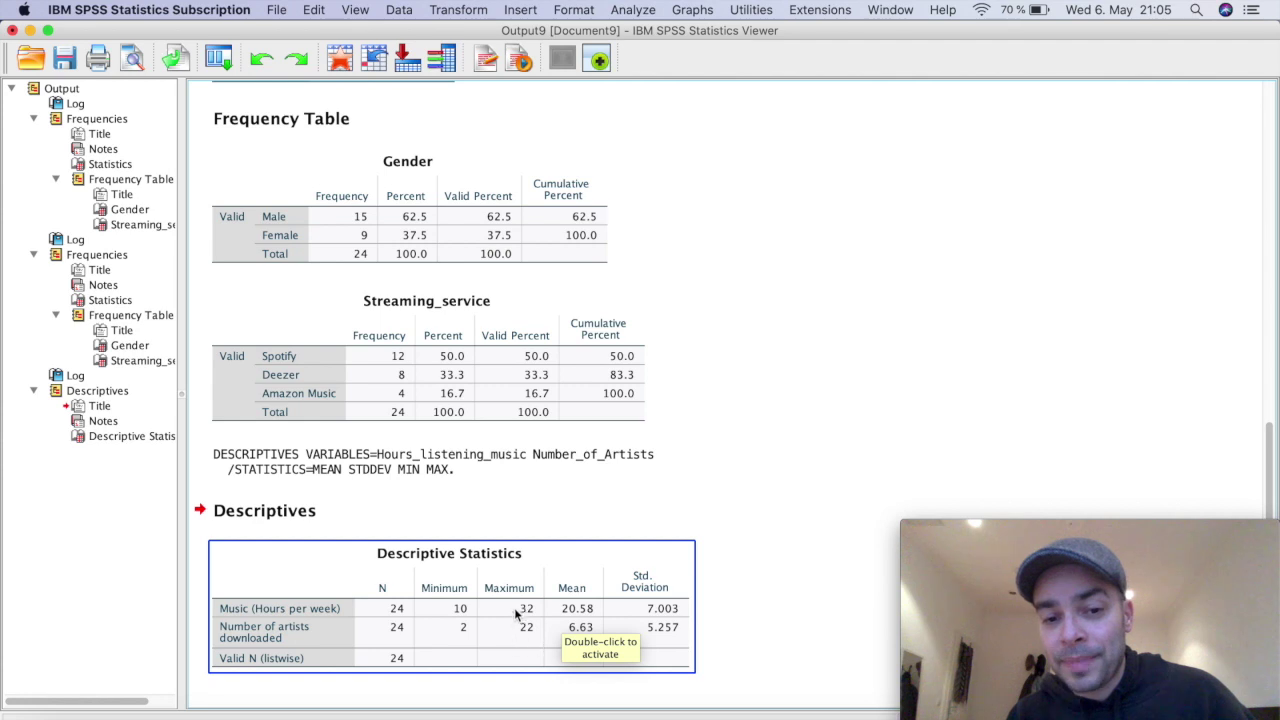
{"action": "left_click", "coordinate": [714, 532]}
{"action": "left_click", "coordinate": [338, 620]}
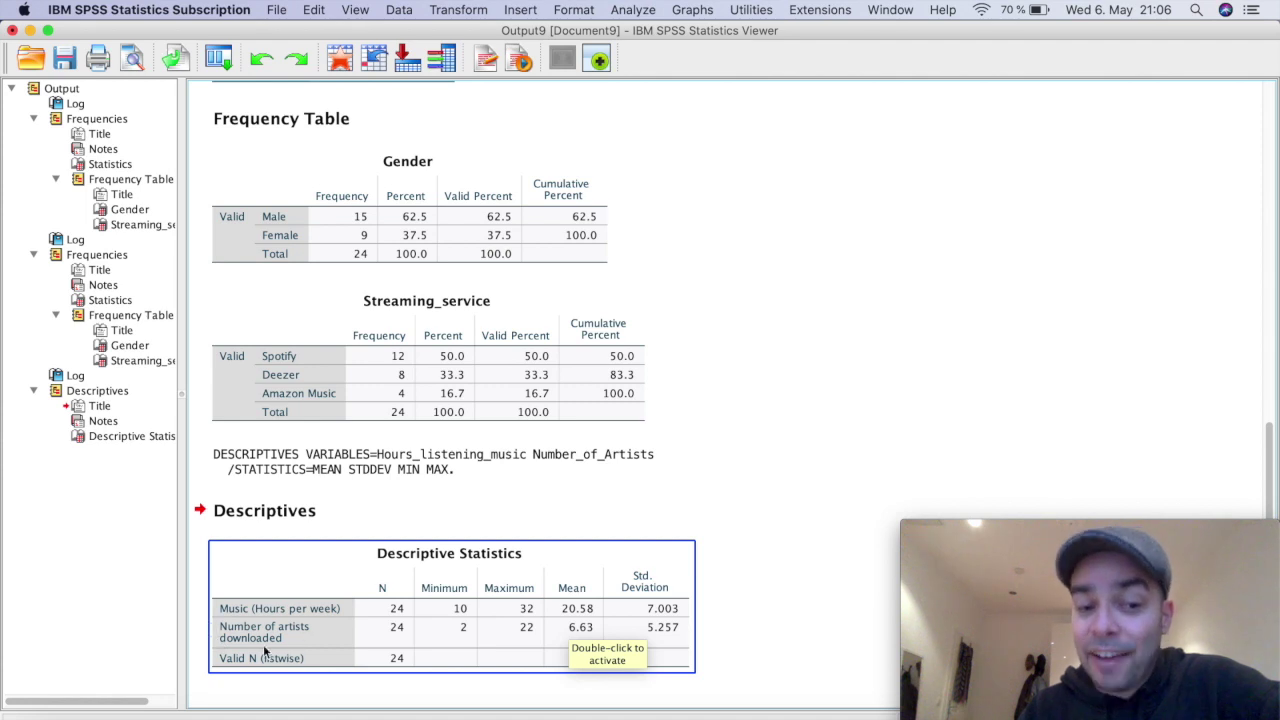
{"action": "left_click", "coordinate": [748, 583]}
{"action": "left_click", "coordinate": [685, 588]}
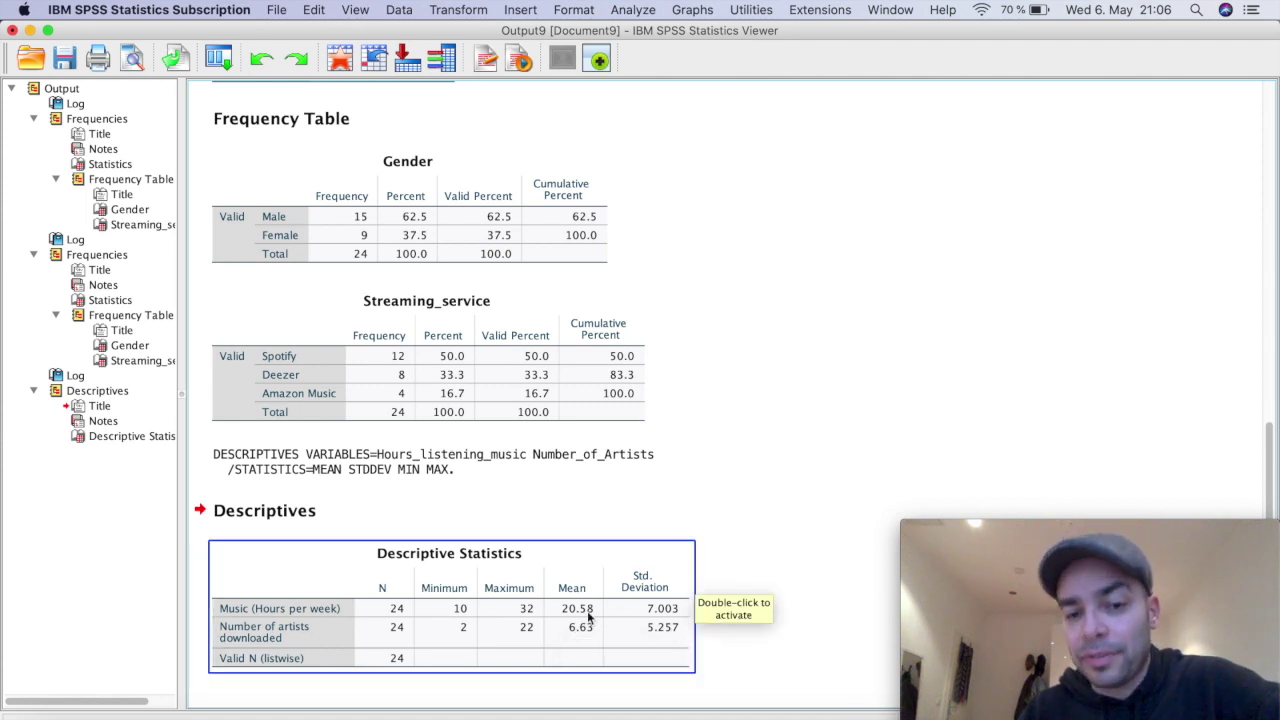
{"action": "left_click", "coordinate": [762, 520]}
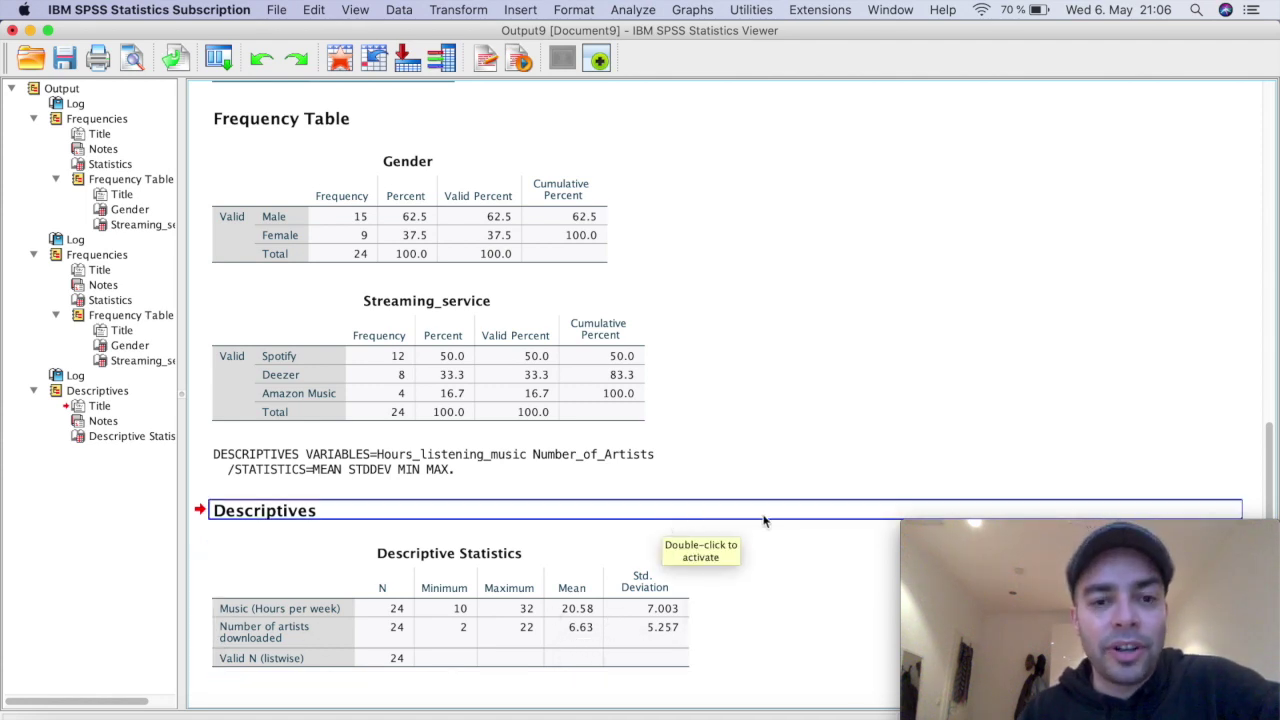
{"action": "left_click", "coordinate": [774, 568]}
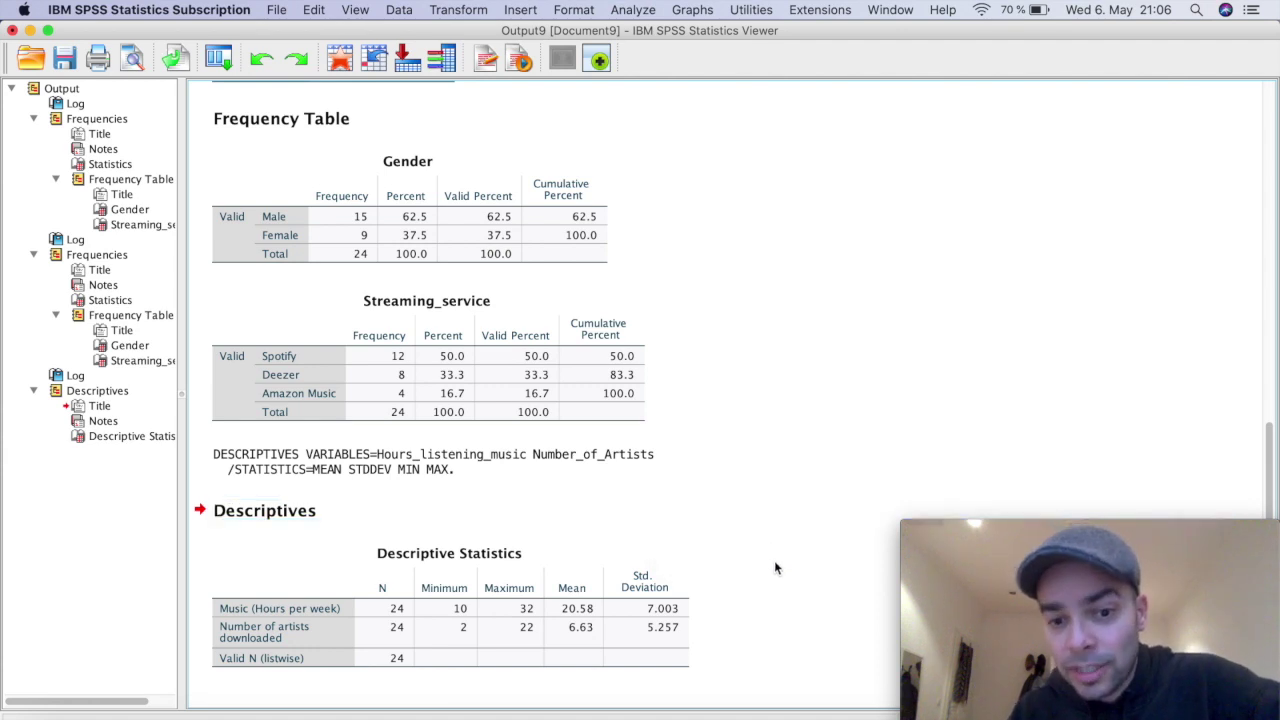
{"action": "left_click", "coordinate": [594, 610]}
{"action": "left_click", "coordinate": [625, 534]}
{"action": "left_click", "coordinate": [650, 548]}
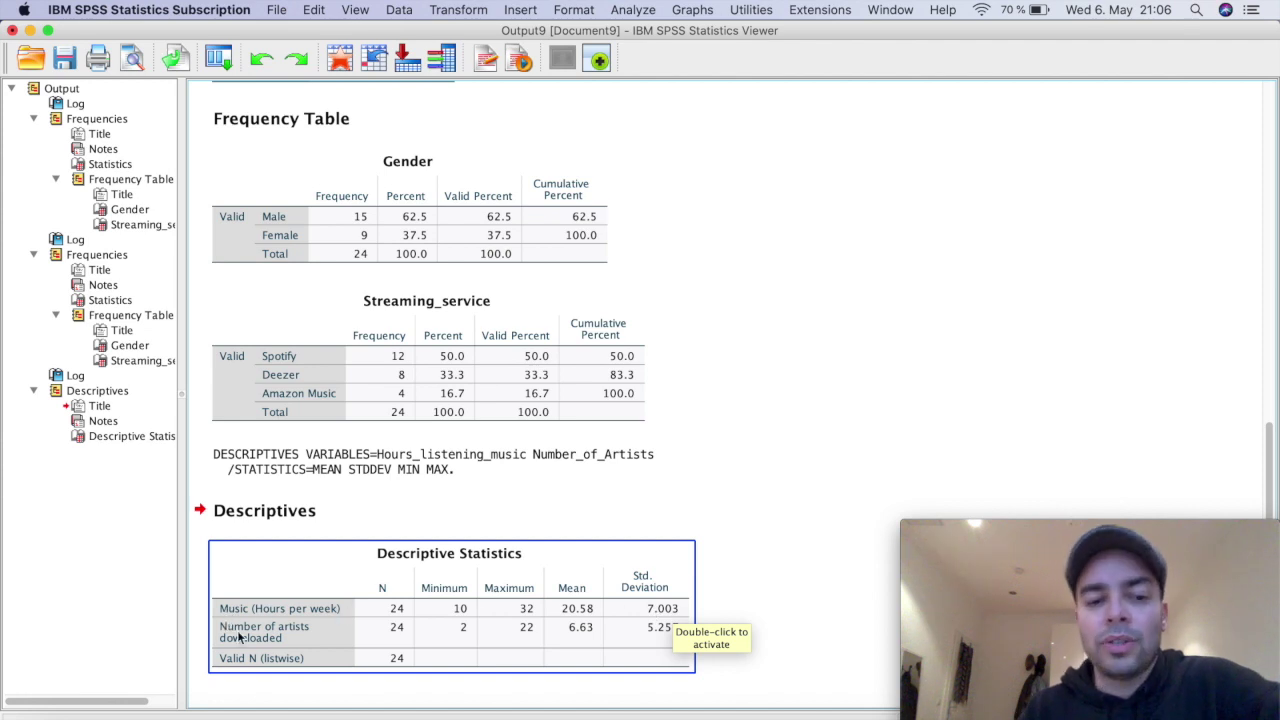
{"action": "left_click", "coordinate": [718, 562]}
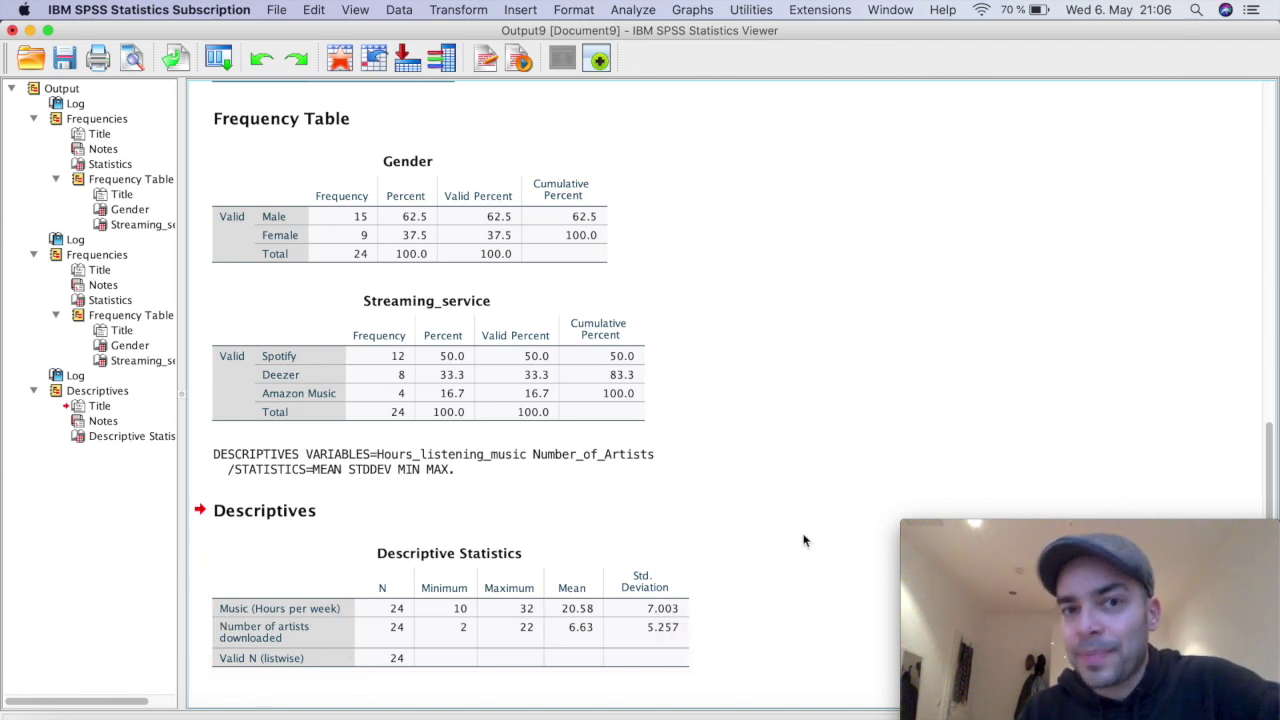